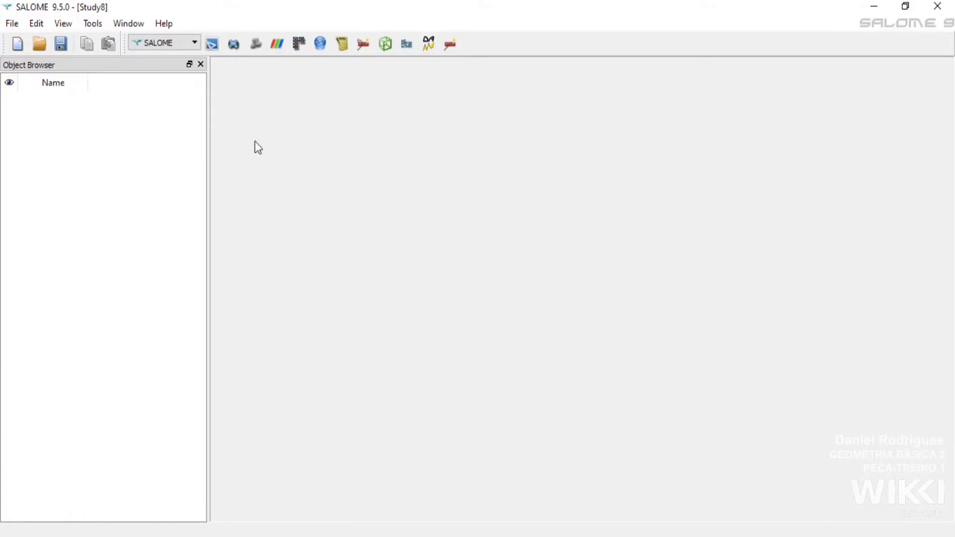
Step: Activate the Geometry module and expand the Geometry tree to list its origin and axes
click(172, 45)
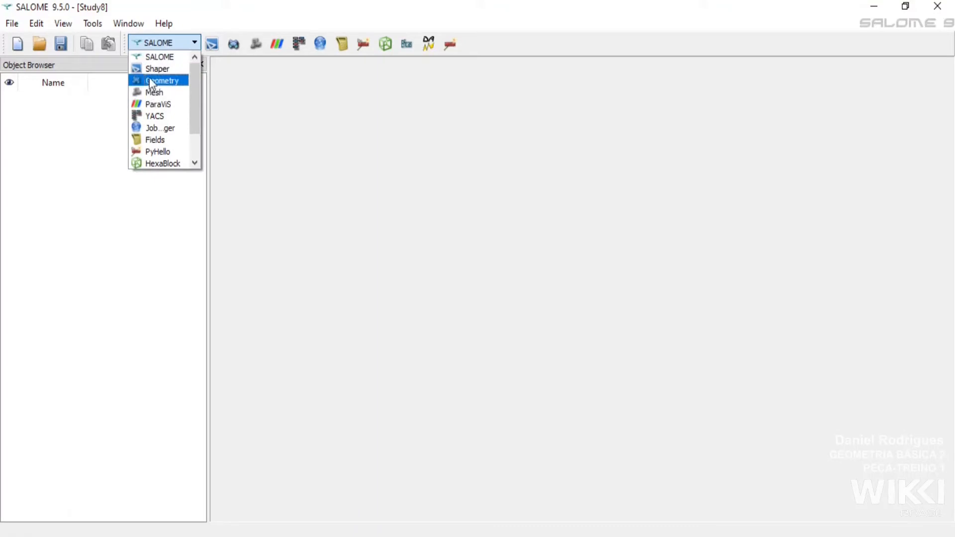
click(271, 100)
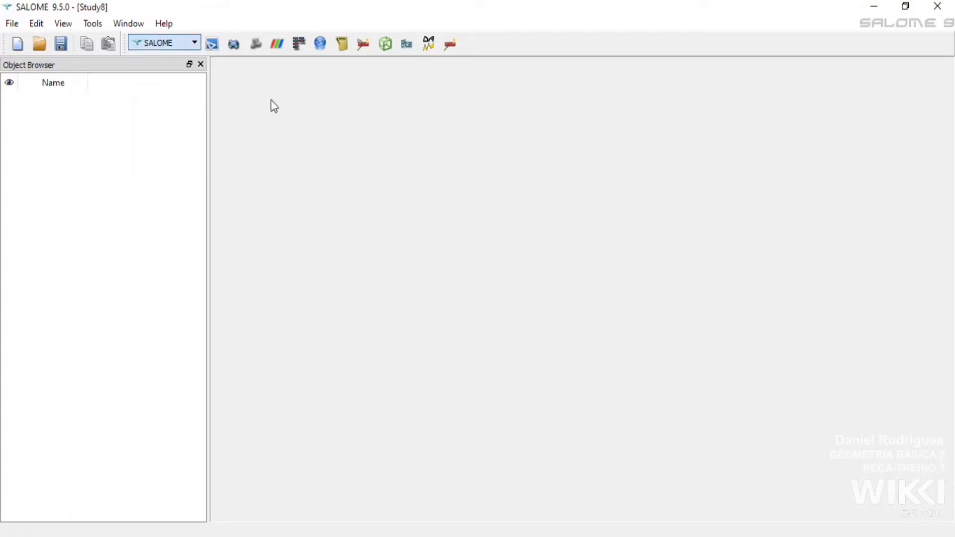
click(233, 45)
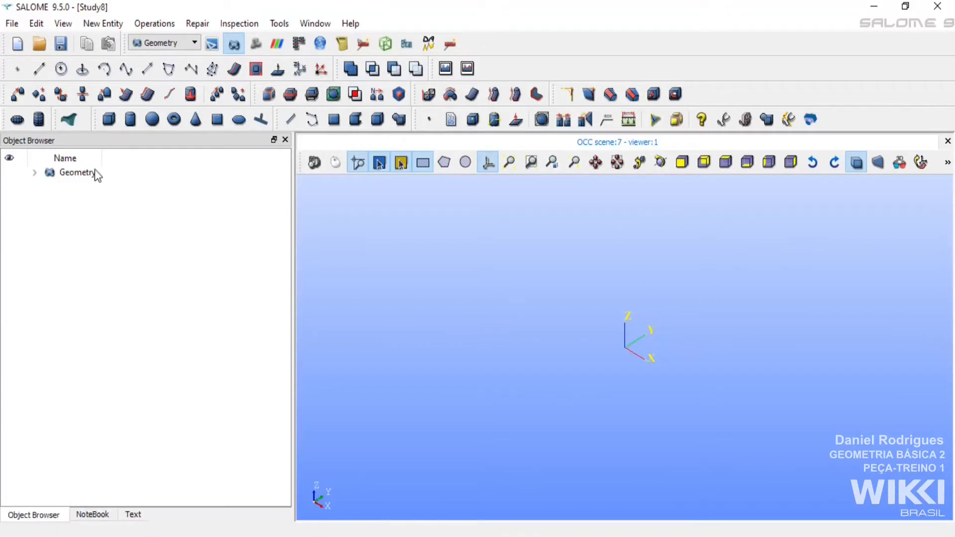
click(35, 173)
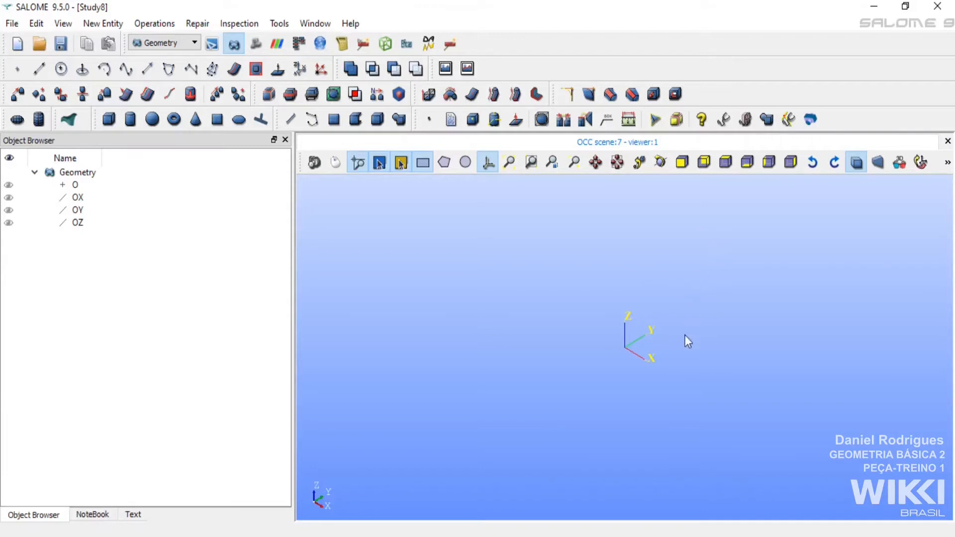
Step: Create a point at the origin, with X, Y and Z all 0
click(727, 162)
scroll(648, 343, up, 5)
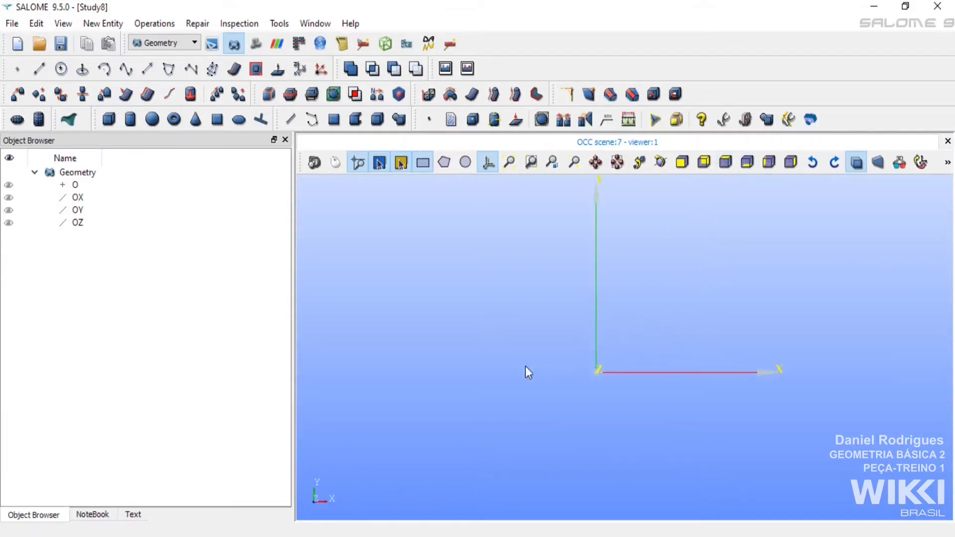
scroll(462, 386, down, 1)
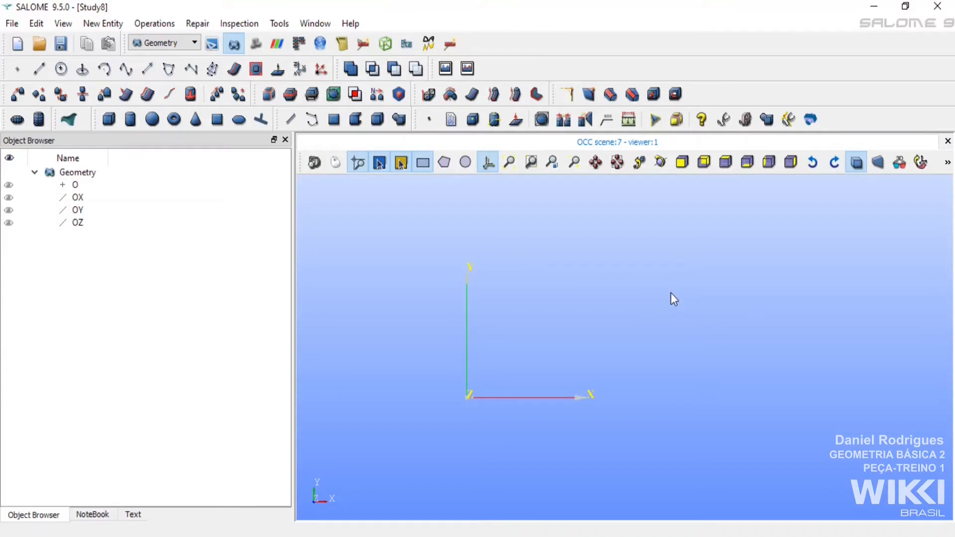
click(18, 70)
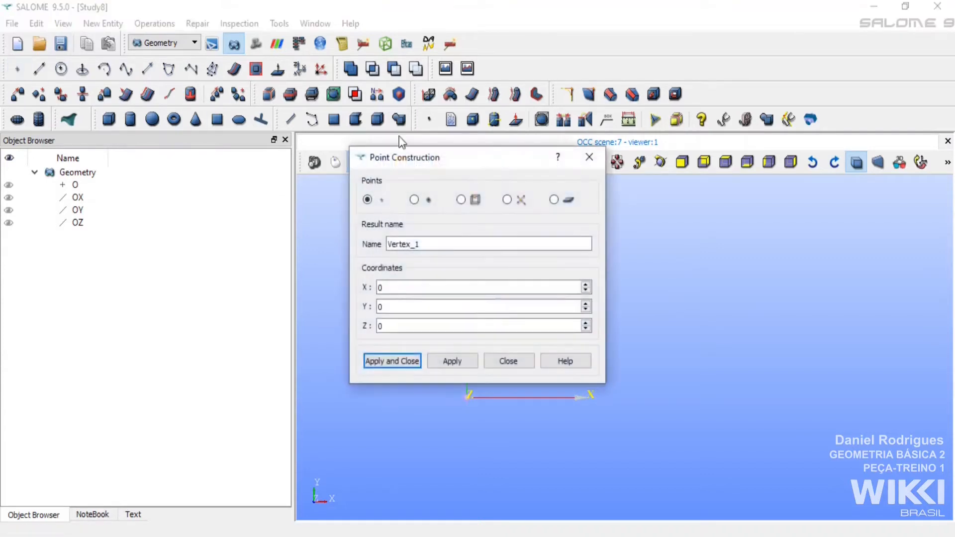
drag(437, 158, 209, 102)
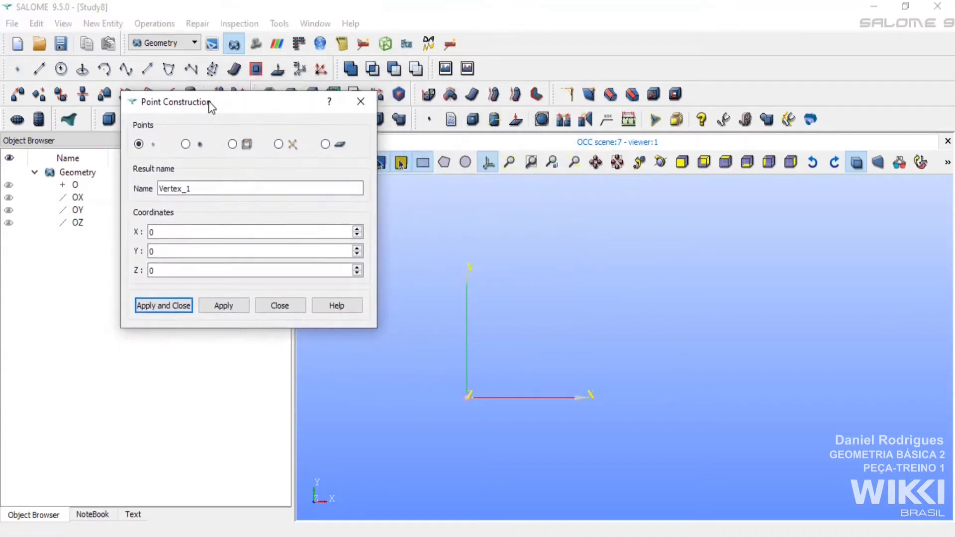
click(226, 306)
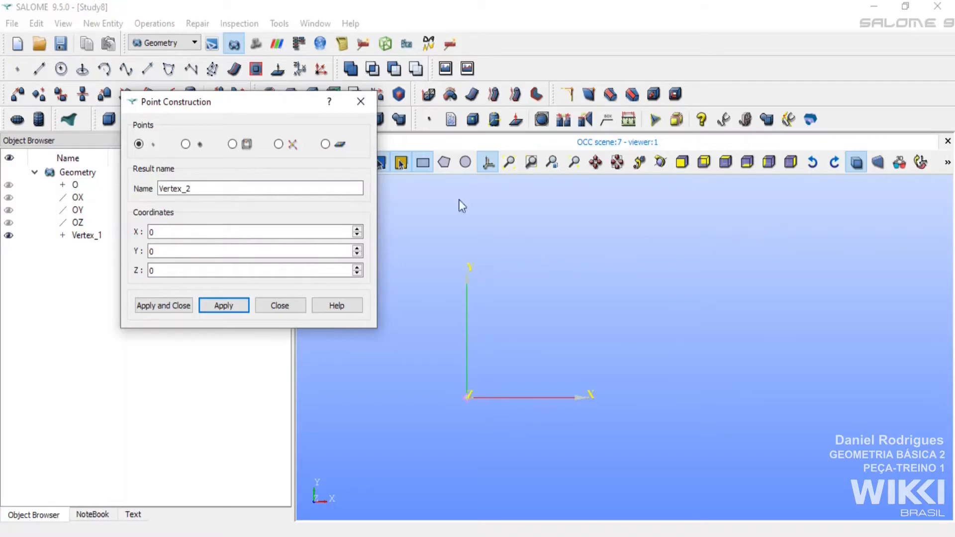
Step: Create two more points, one at X 0, Y 80, Z 0 and one at X 80, Y 80, Z 0
mouse_move(214, 111)
mouse_down()
mouse_move(255, 104)
mouse_move(212, 101)
mouse_up()
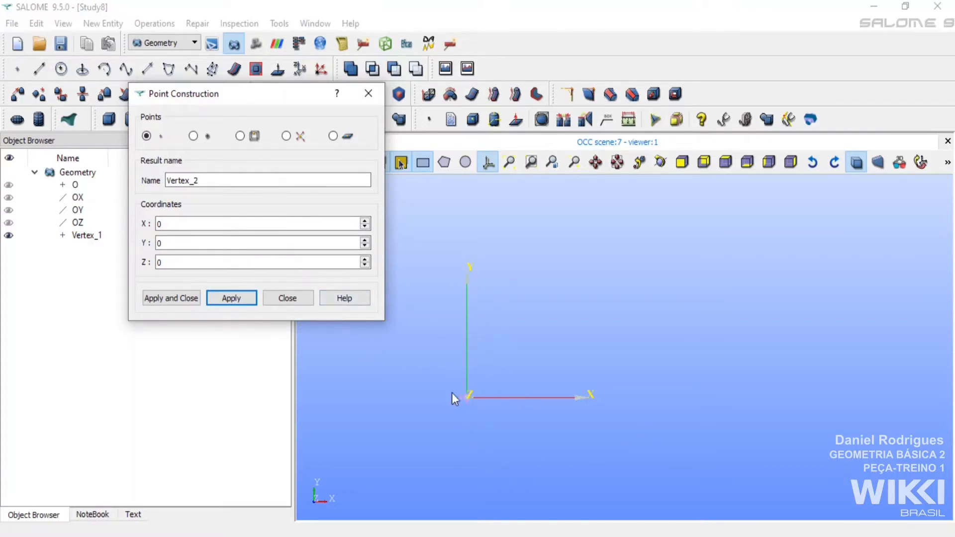
double_click(178, 243)
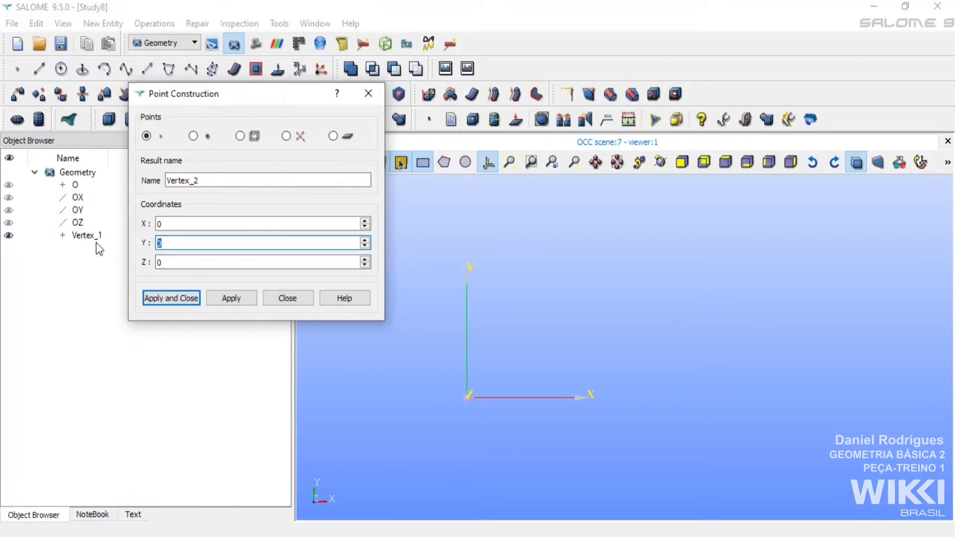
text(80)
click(224, 300)
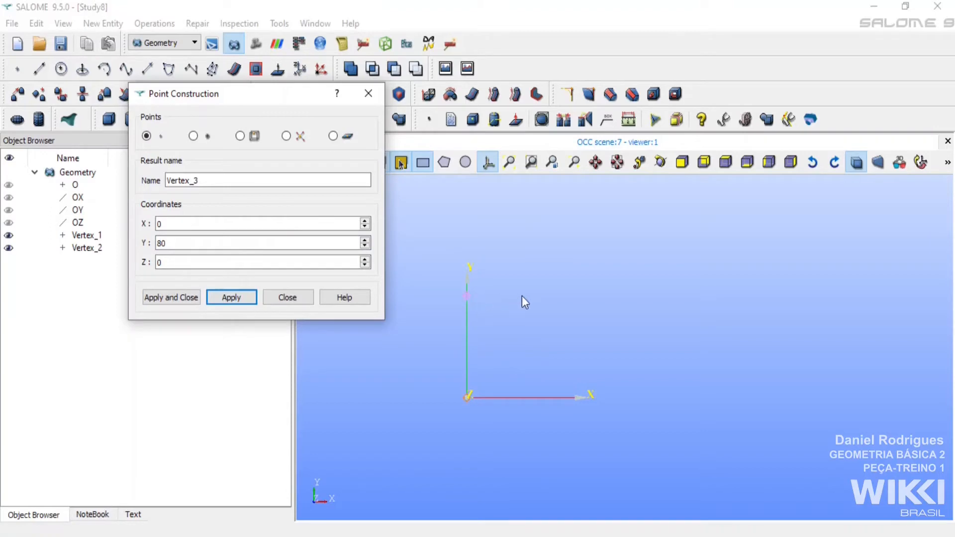
drag(185, 225, 78, 229)
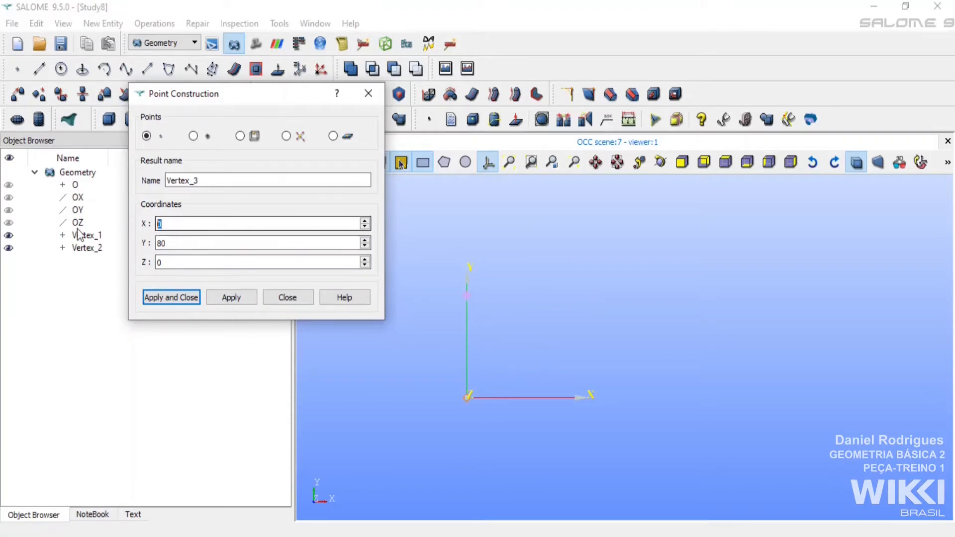
text(80)
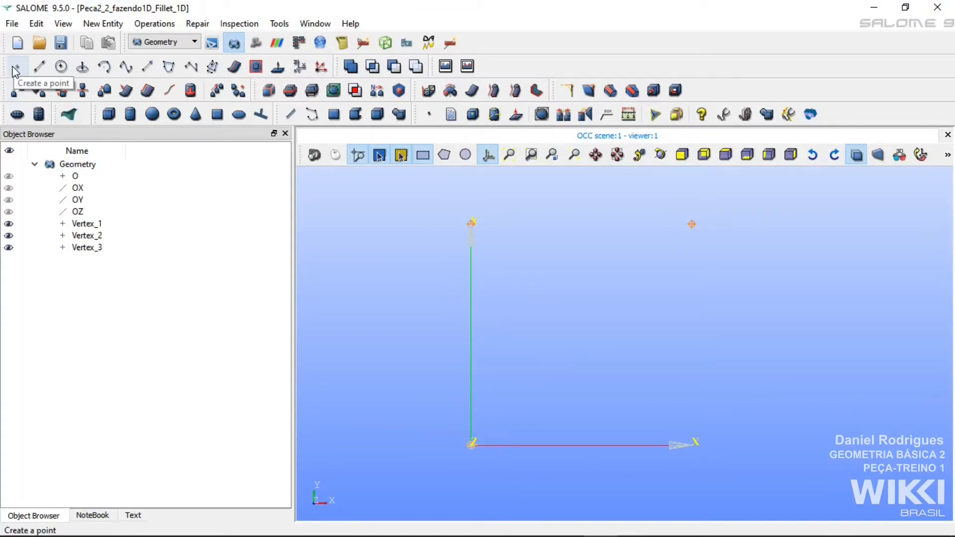
Step: Translate a copy of Vertex_3 by Dx 20 and Dy -20, keeping Dz at 0
click(17, 90)
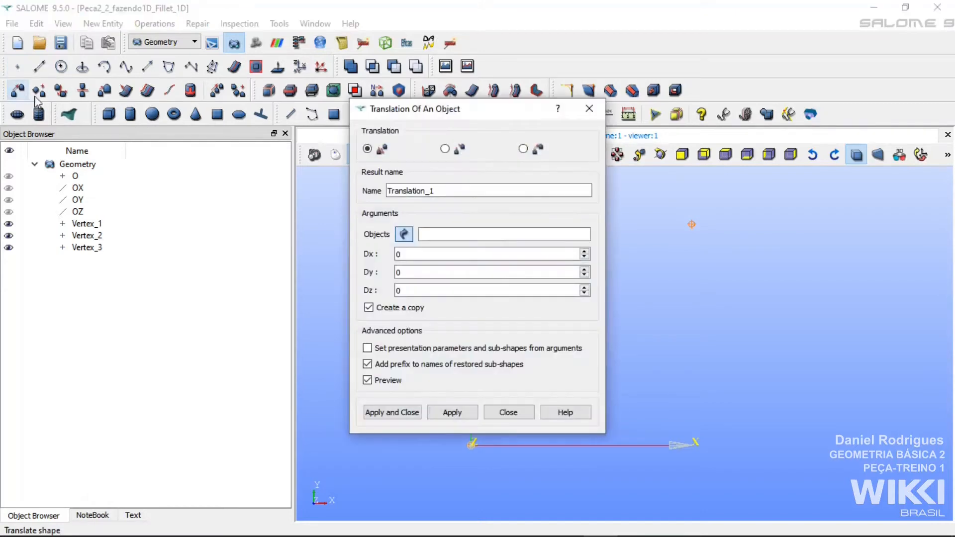
drag(439, 117, 259, 101)
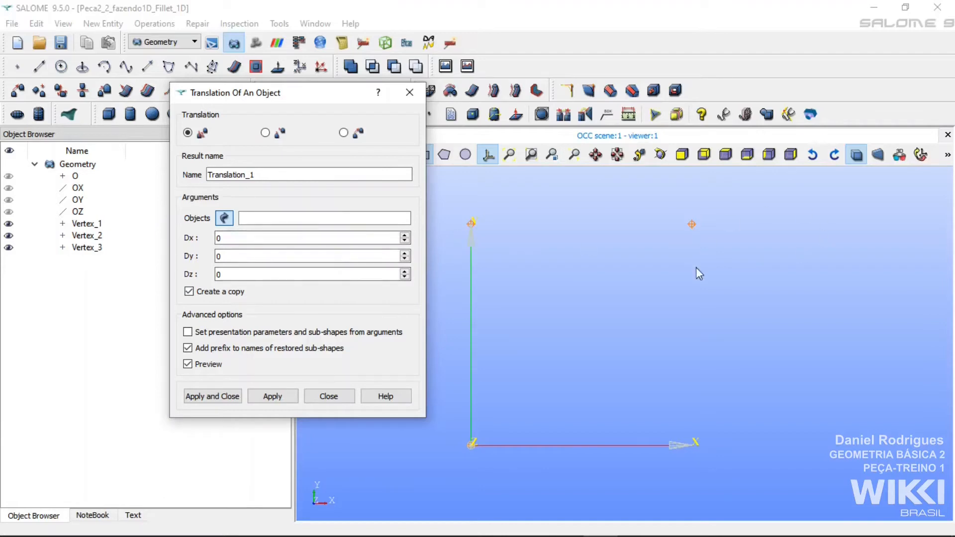
click(693, 224)
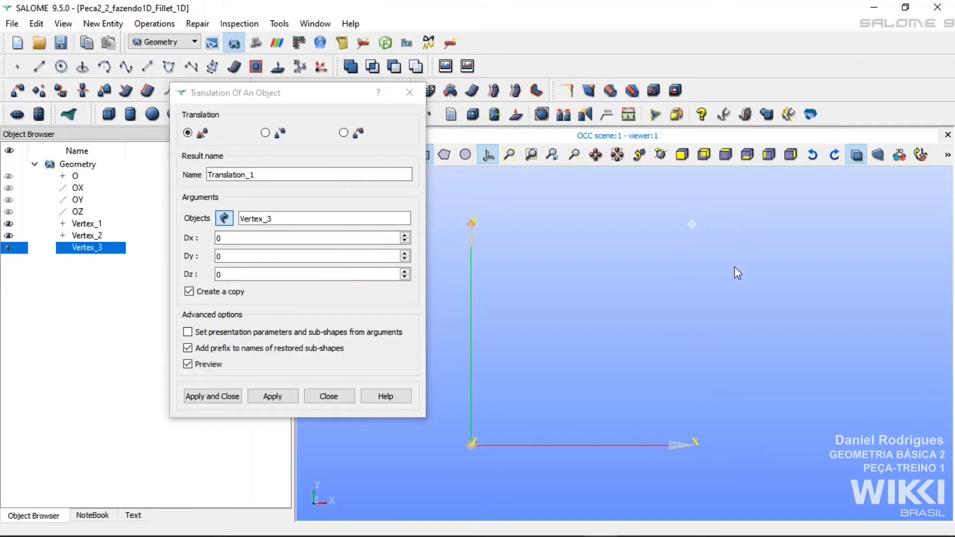
double_click(219, 238)
text(2)
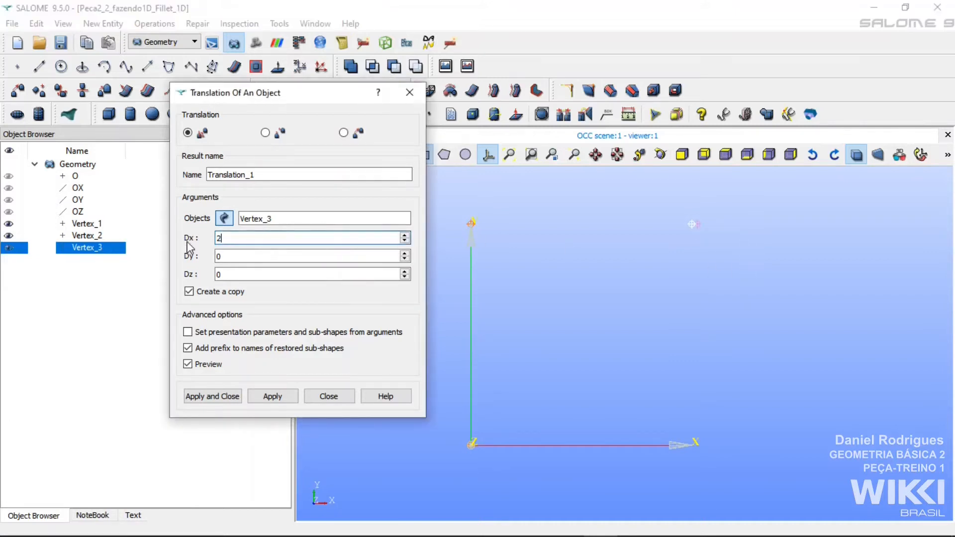
text(0)
key(Tab)
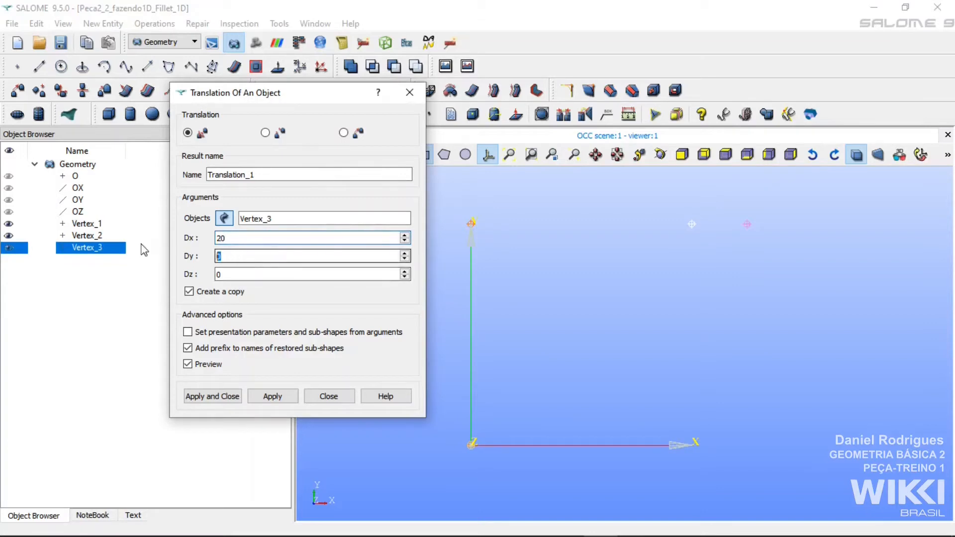
text(-20)
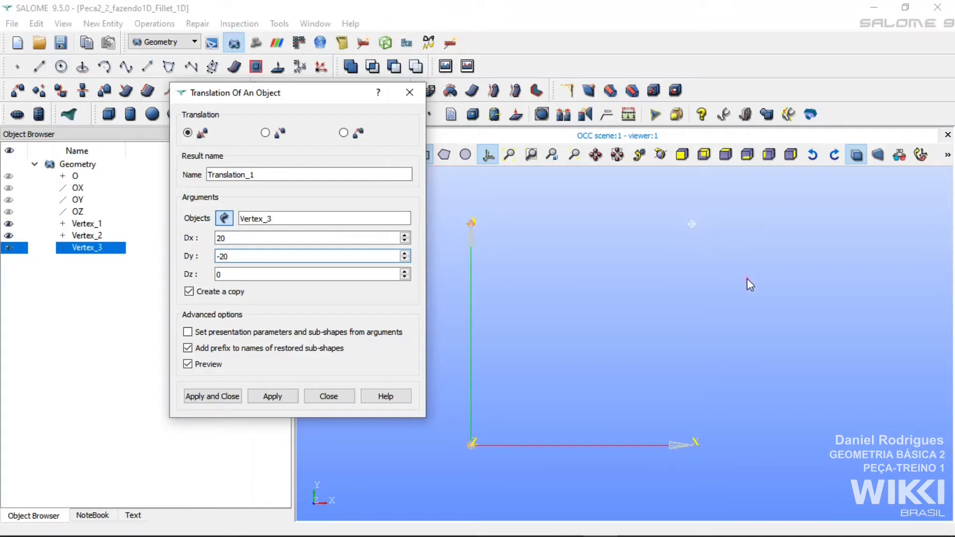
click(213, 397)
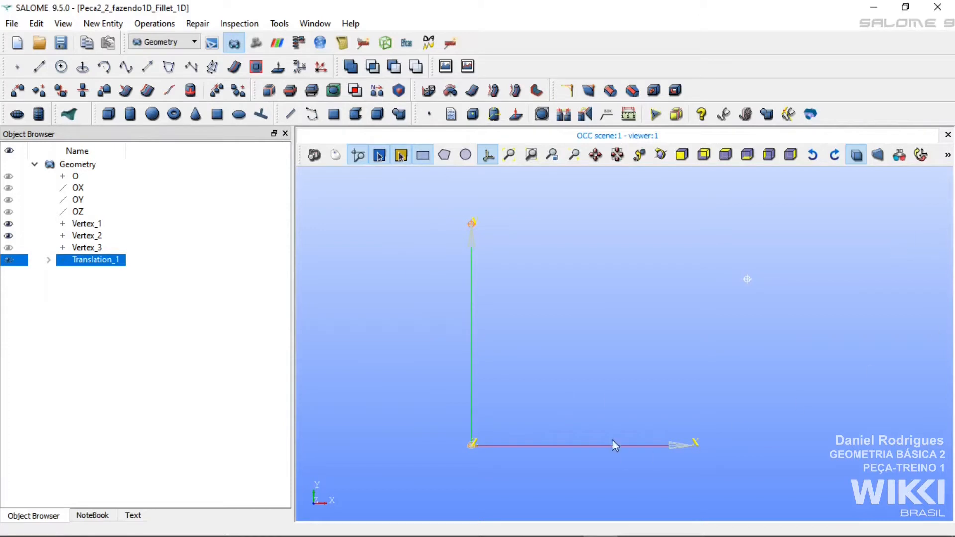
Step: Show the hidden original Vertex_3 in the viewer again and clear the selection
click(655, 277)
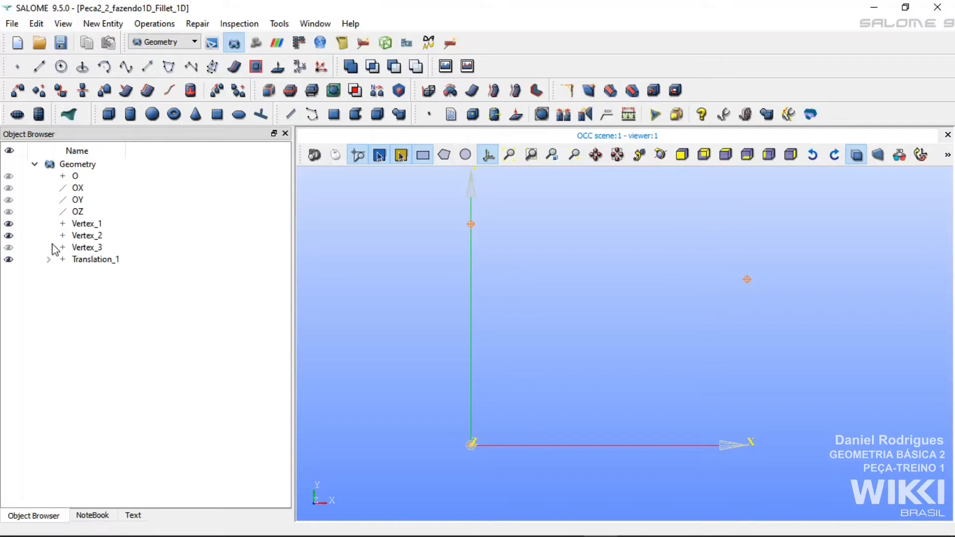
click(9, 247)
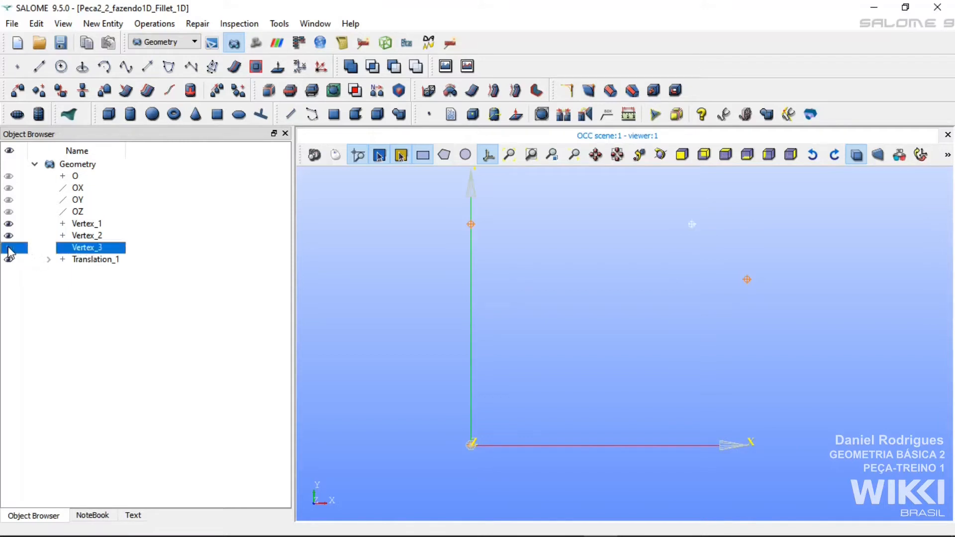
click(715, 248)
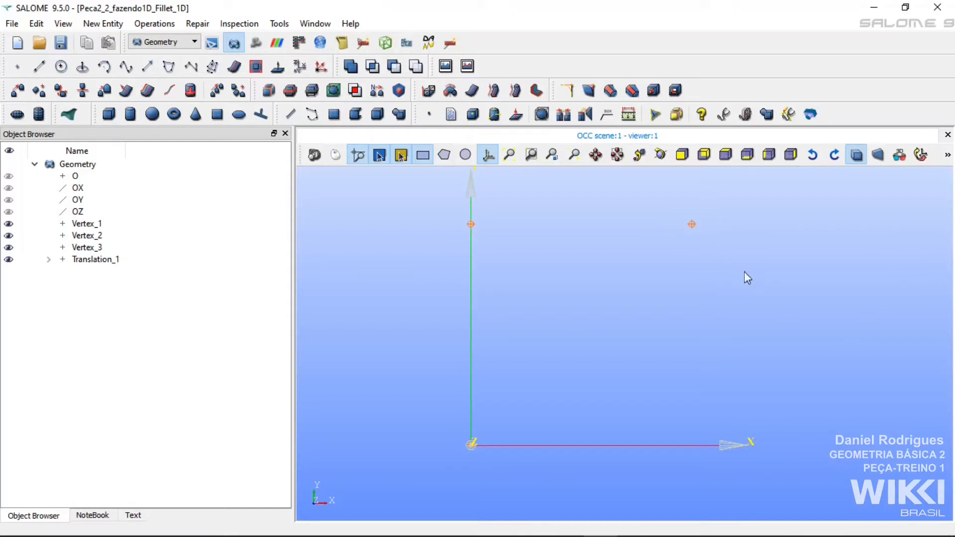
click(17, 90)
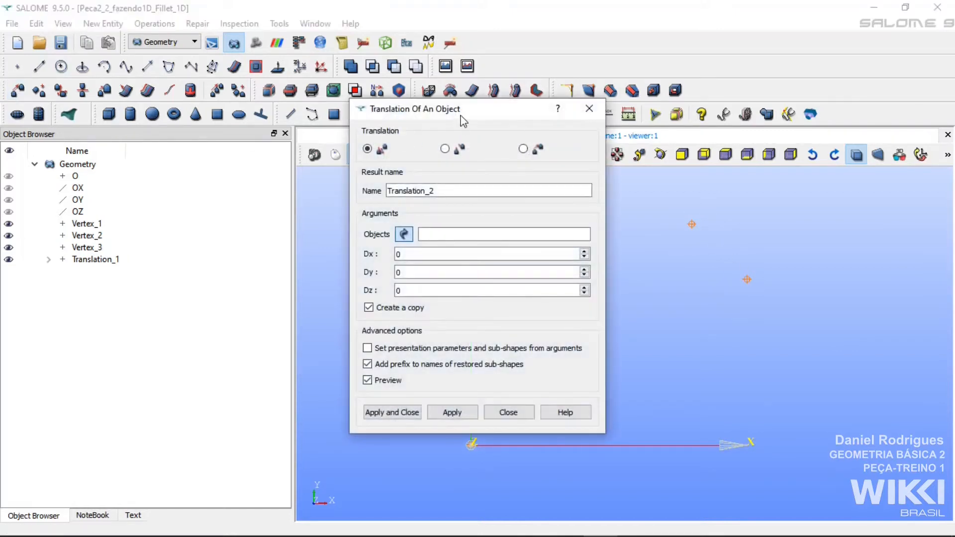
drag(463, 121, 265, 70)
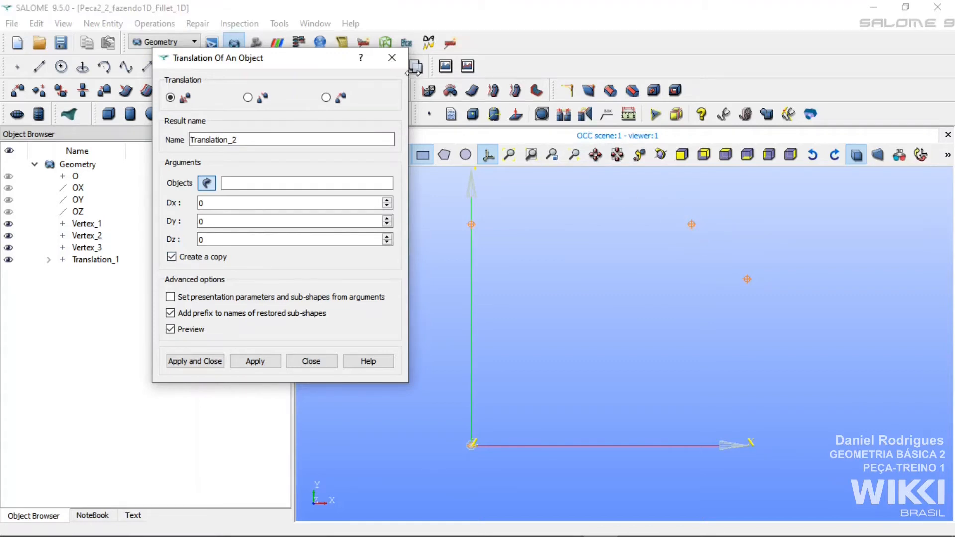
click(392, 57)
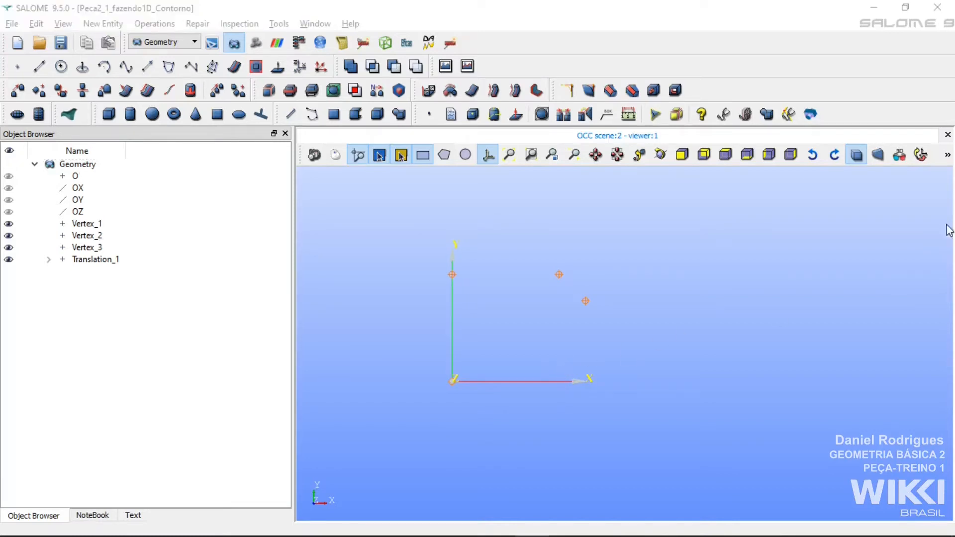
Step: Create a point on the X axis at X 80, Y 0, Z 0
click(15, 70)
drag(459, 170, 271, 144)
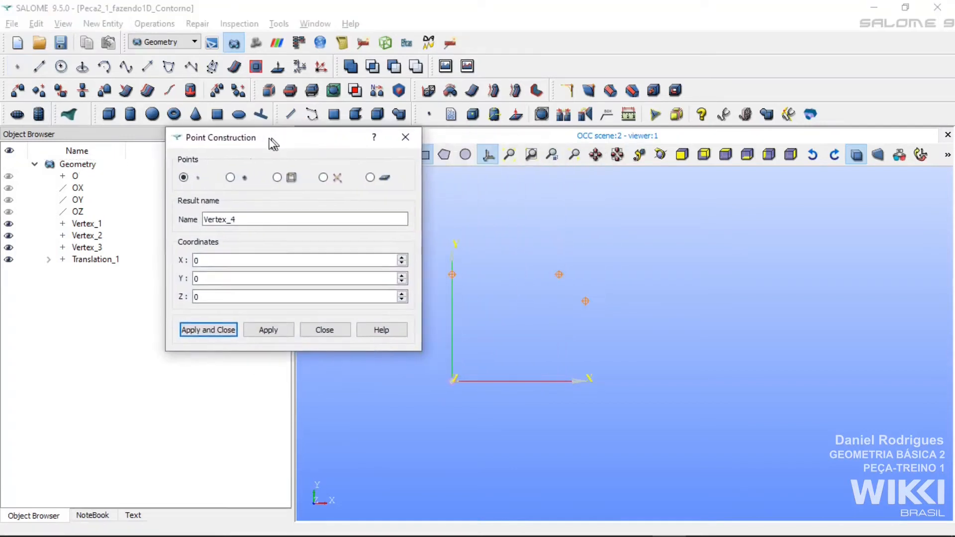
double_click(230, 260)
text(80)
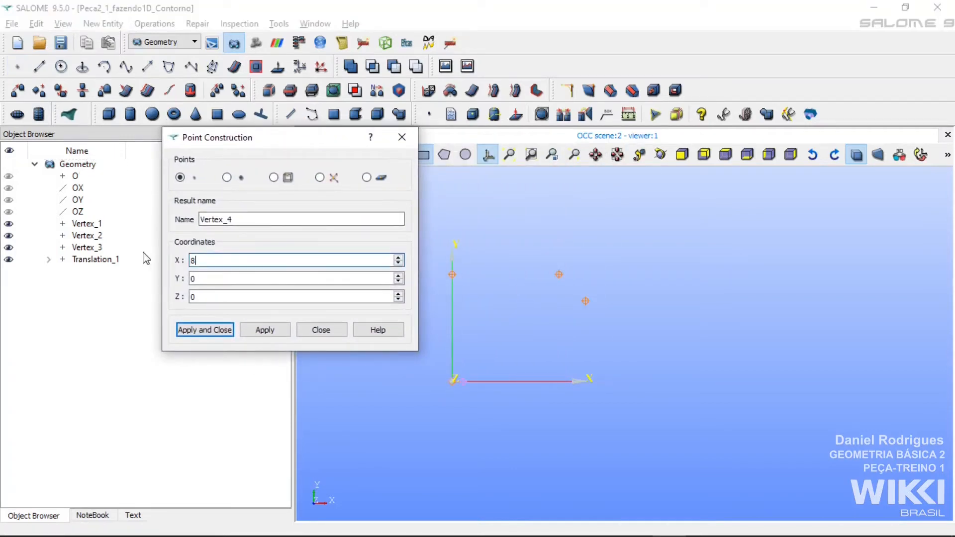
click(218, 331)
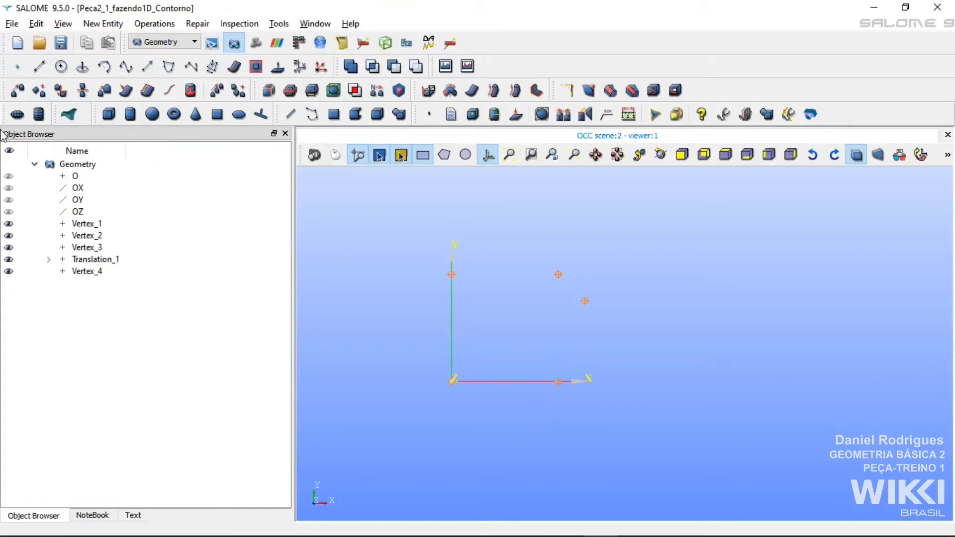
Step: Translate a copy of Vertex_4 by Dx 20 and Dy 20, keeping Dz at 0, and clear the selection
click(18, 90)
drag(502, 114, 262, 79)
click(558, 381)
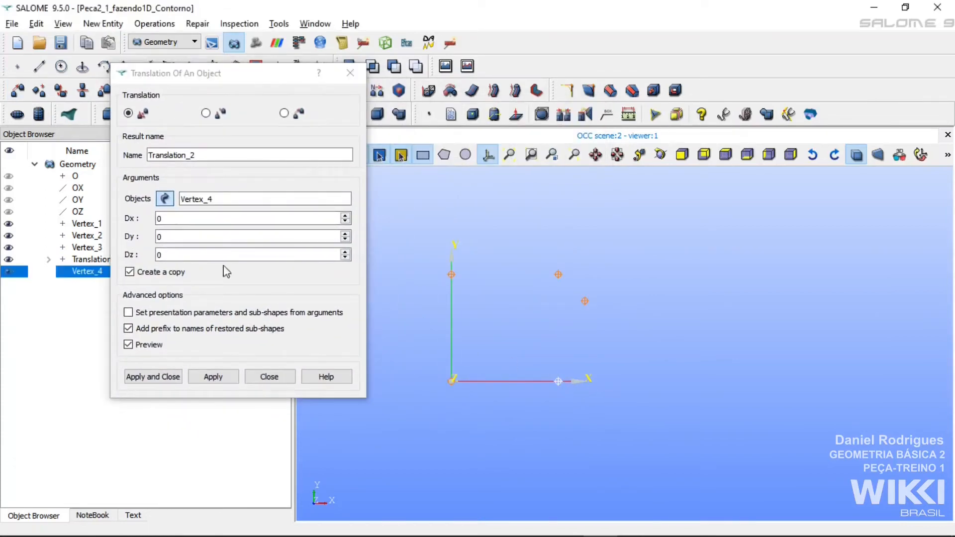
text(20)
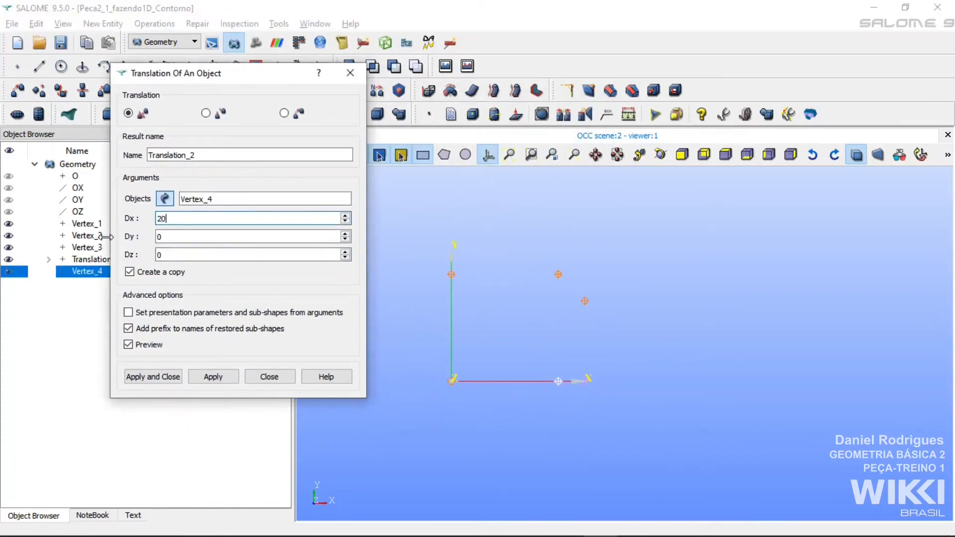
key(Tab)
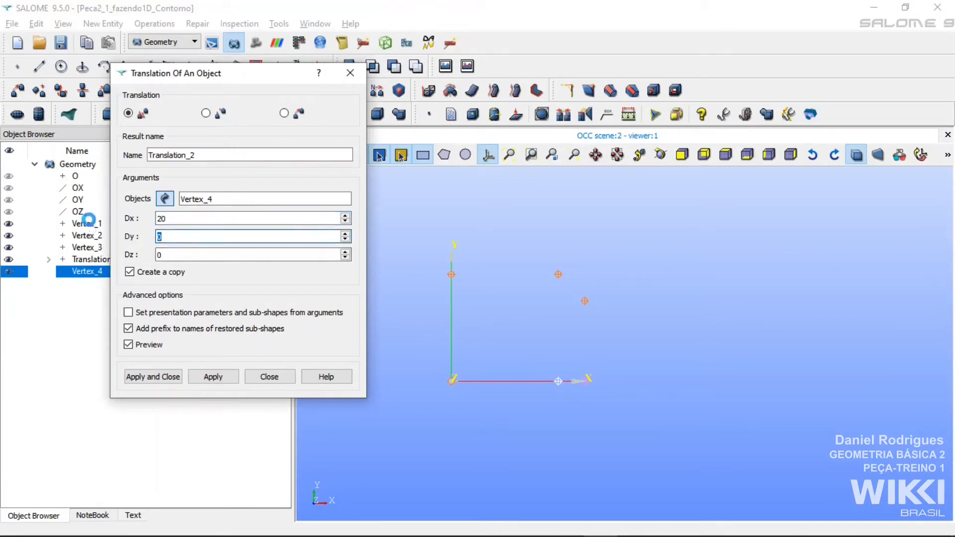
text(20)
click(157, 379)
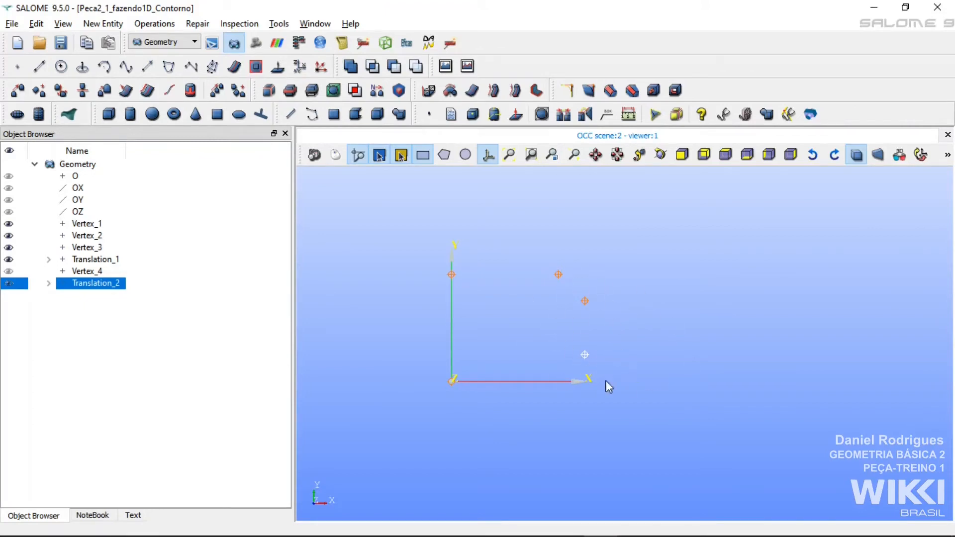
click(736, 322)
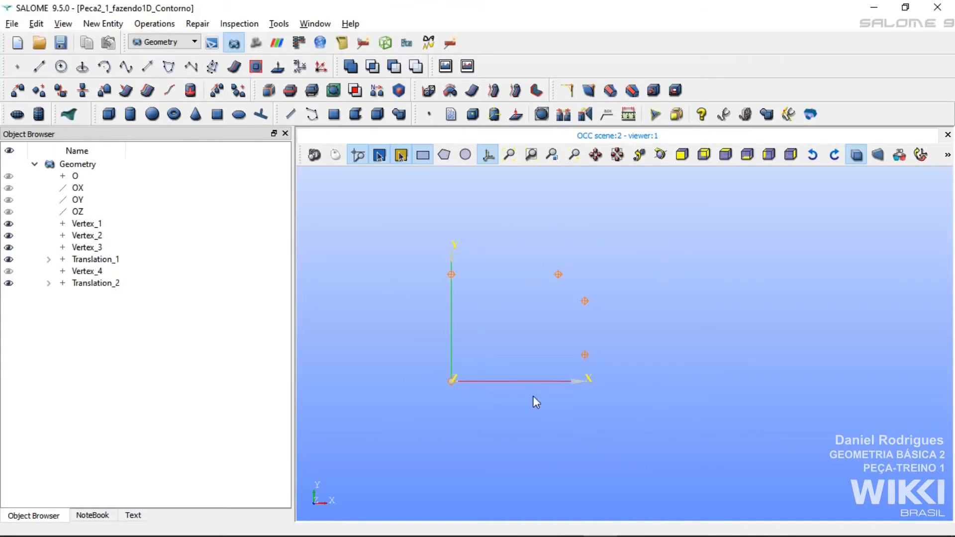
Step: Show the hidden Vertex_4 again and create a line from Vertex_4 to Vertex_1 at the origin
click(8, 271)
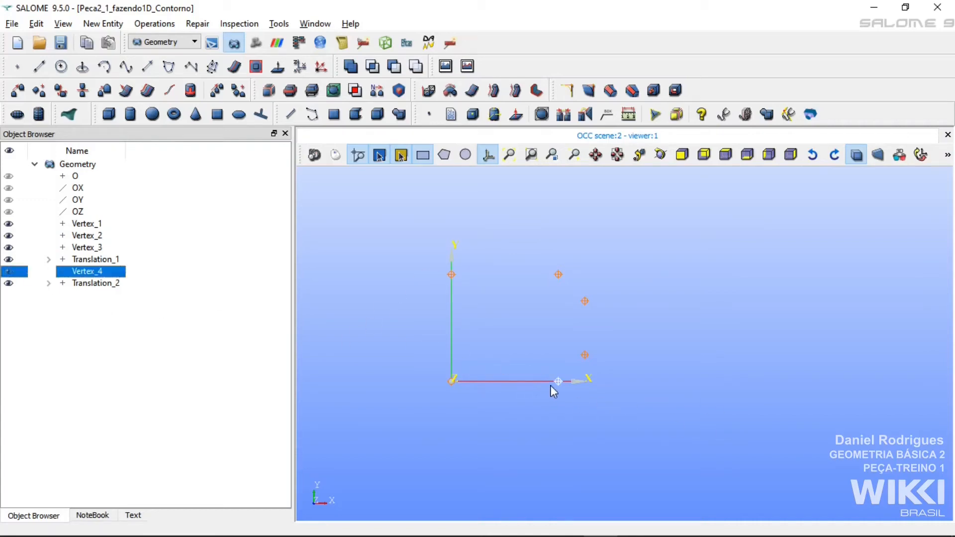
click(570, 408)
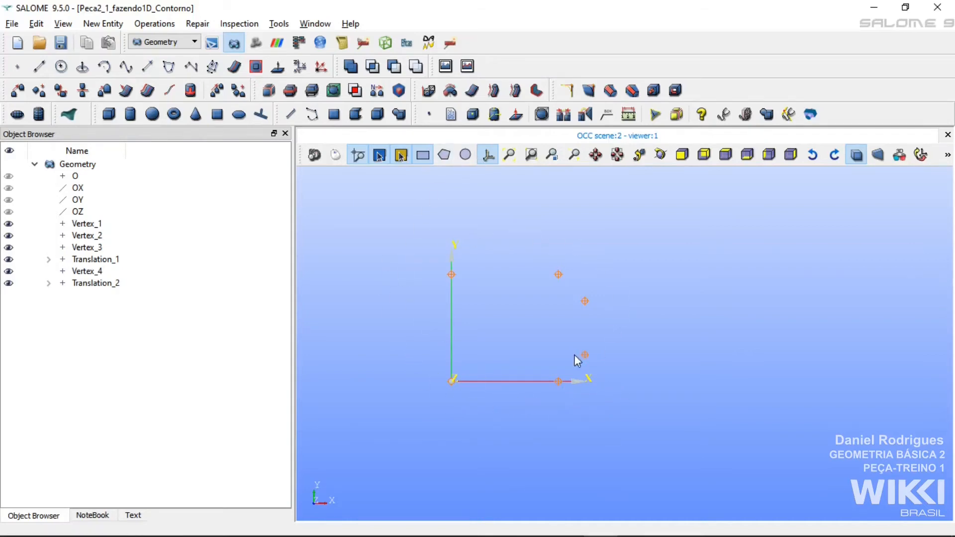
click(39, 68)
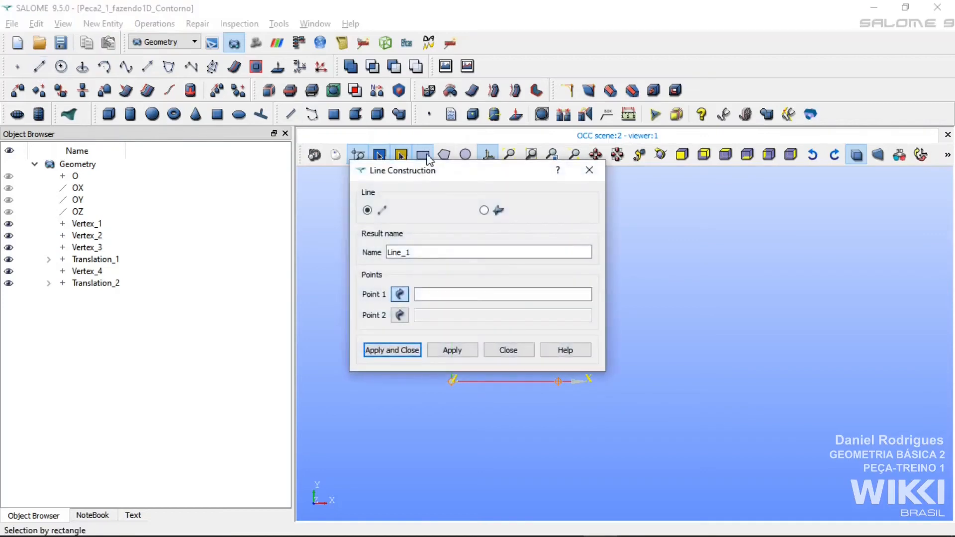
drag(437, 171, 196, 111)
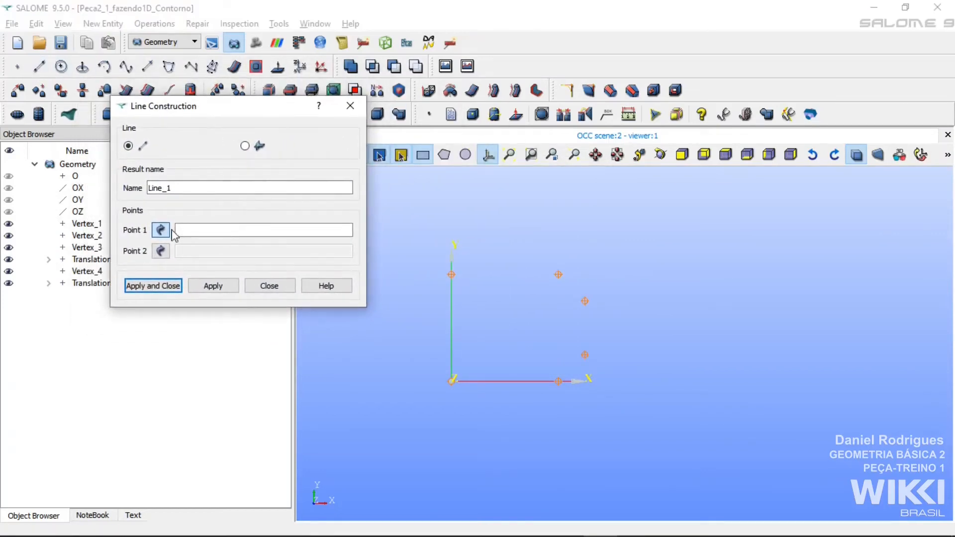
click(557, 380)
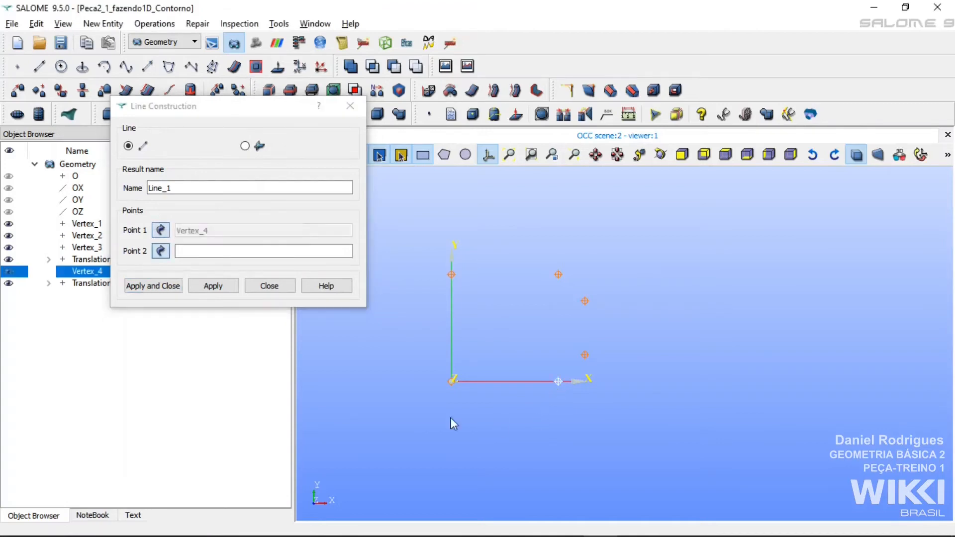
click(452, 381)
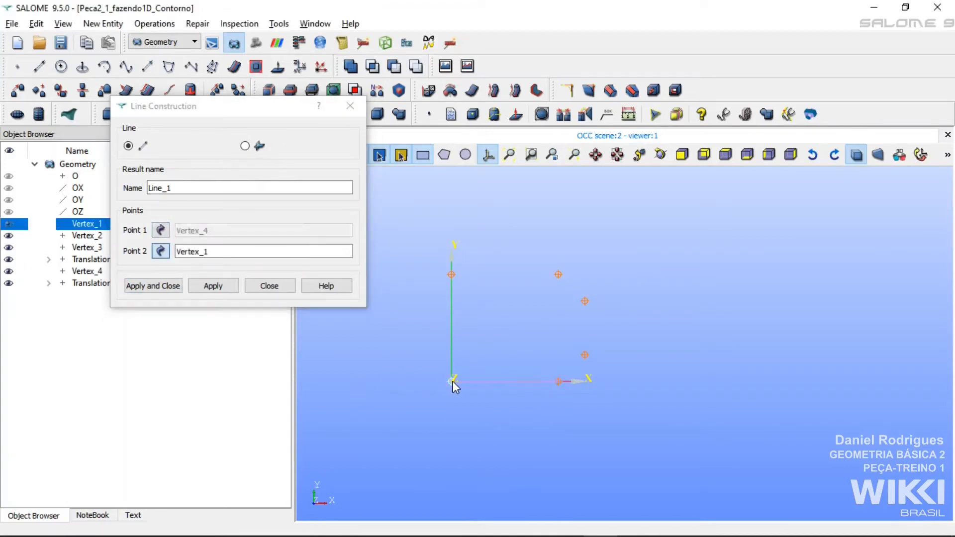
click(216, 288)
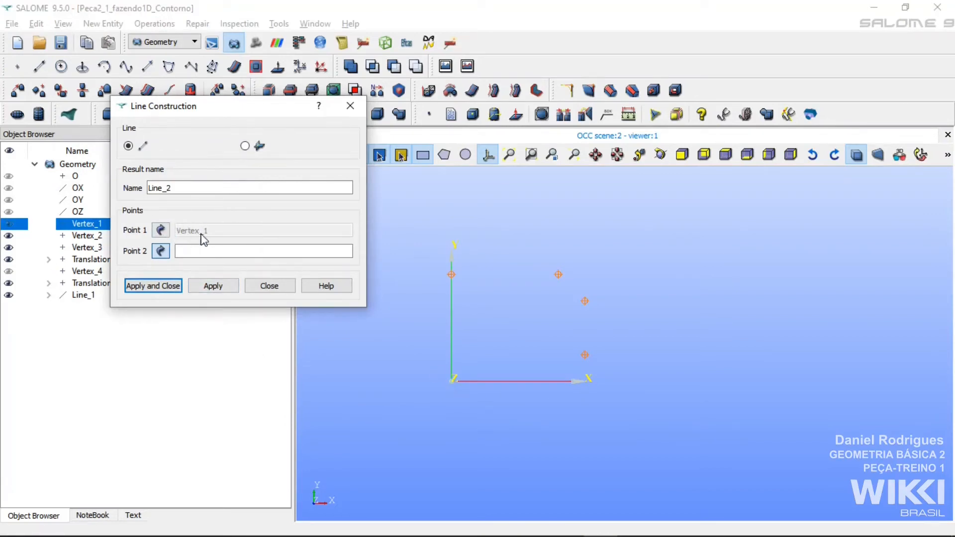
Step: Create lines from Vertex_1 to Vertex_2 and from Vertex_2 to Vertex_3 for the contour's vertical and upper edges
click(452, 277)
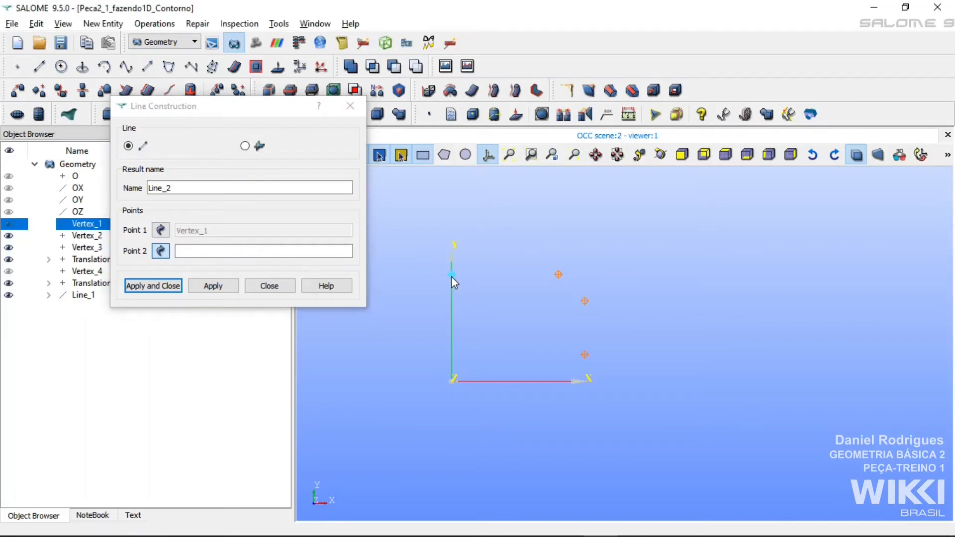
click(213, 287)
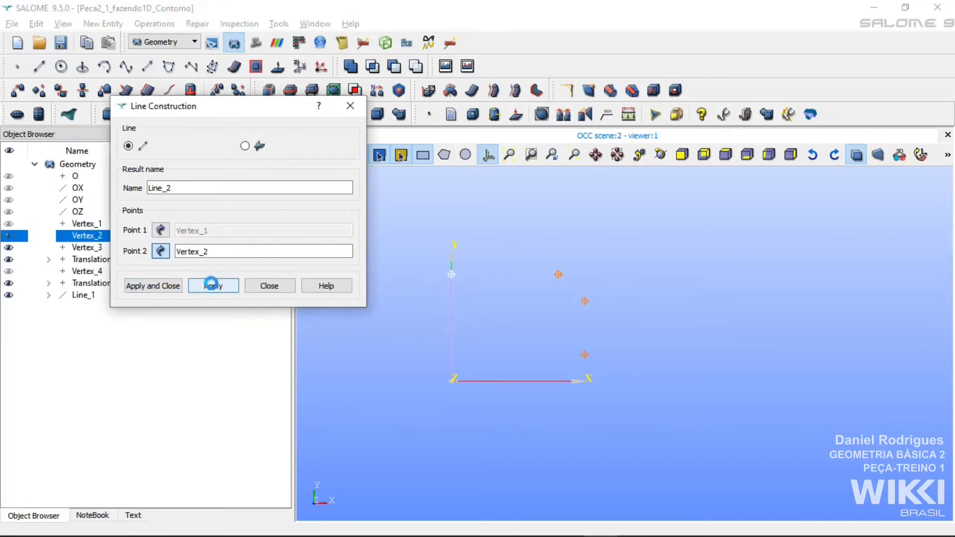
click(559, 275)
click(225, 286)
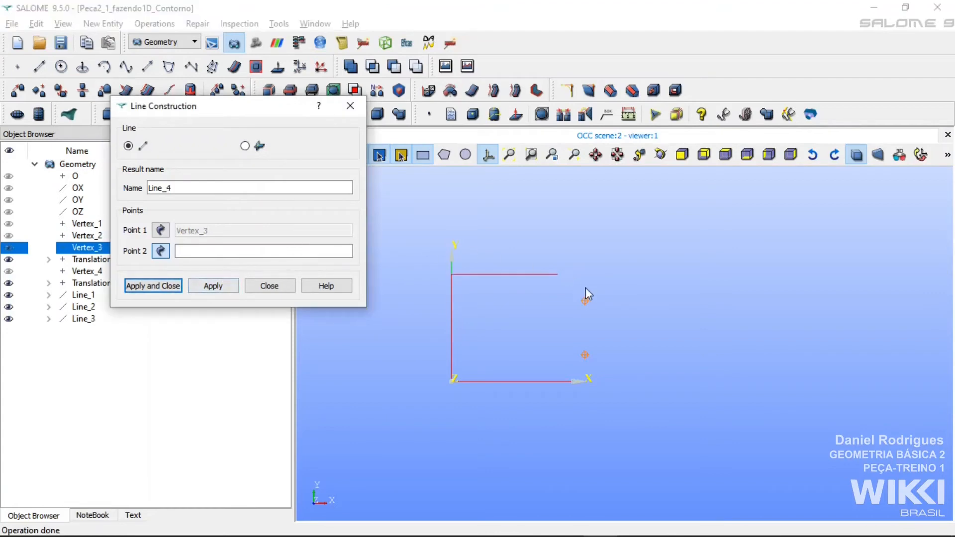
Step: Create lines from Vertex_3 to Translation_1 and from Translation_1 to Translation_2, and clear the selection
click(585, 302)
click(218, 285)
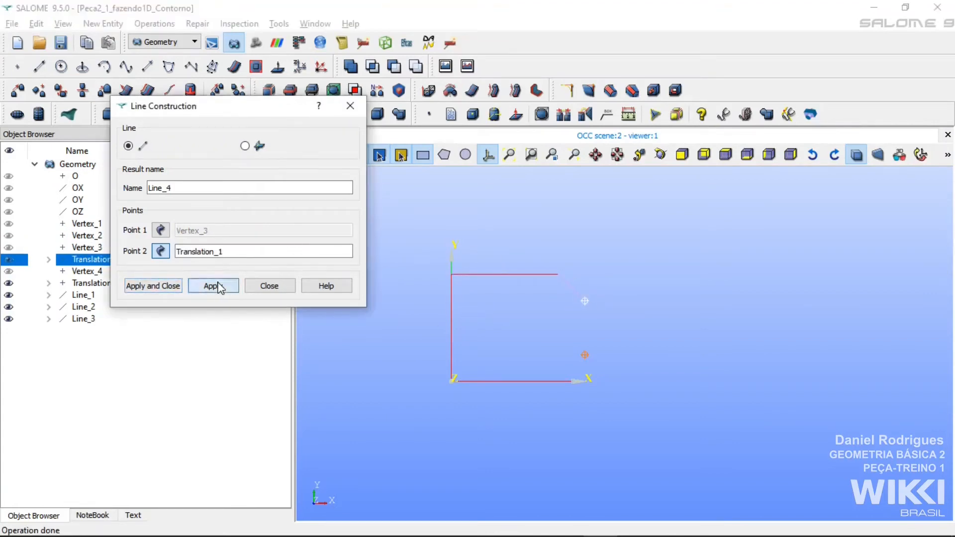
click(587, 356)
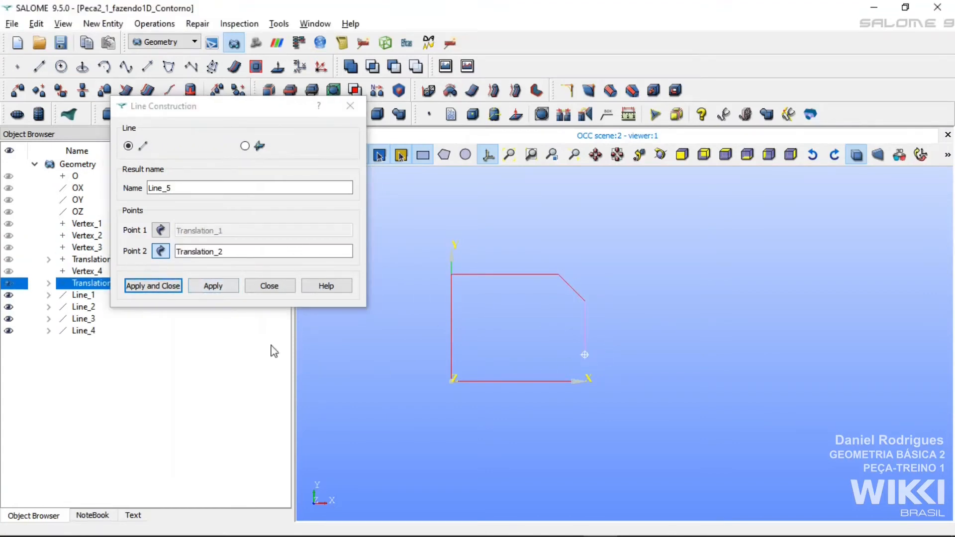
click(157, 289)
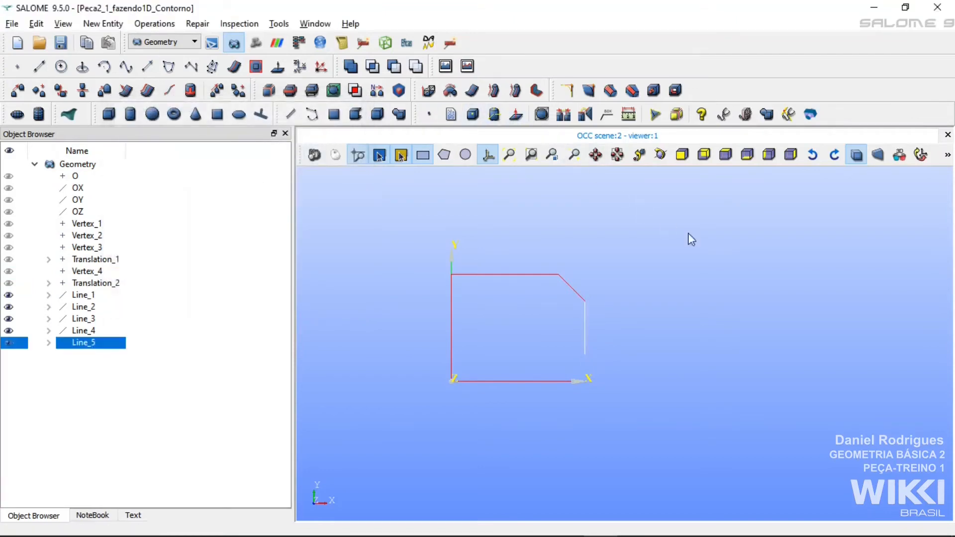
click(799, 260)
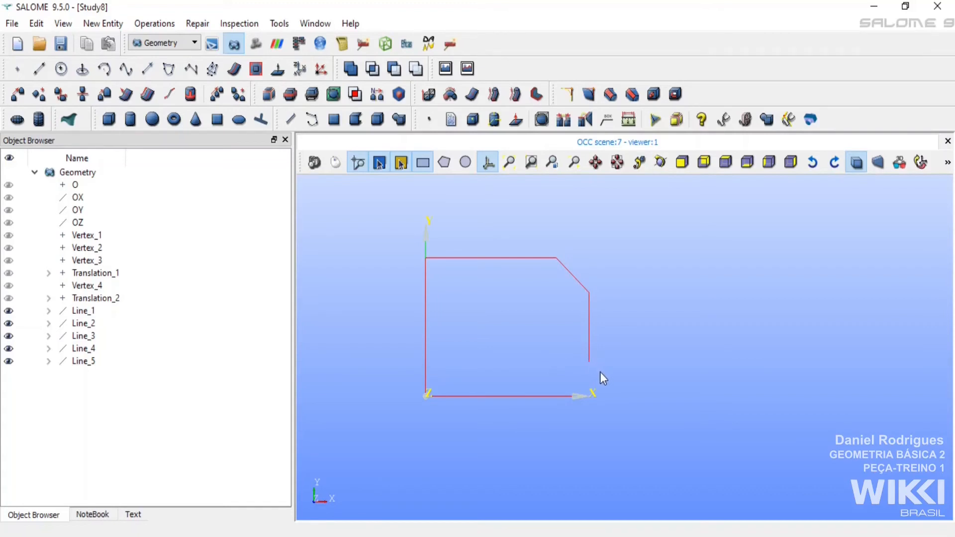
click(104, 69)
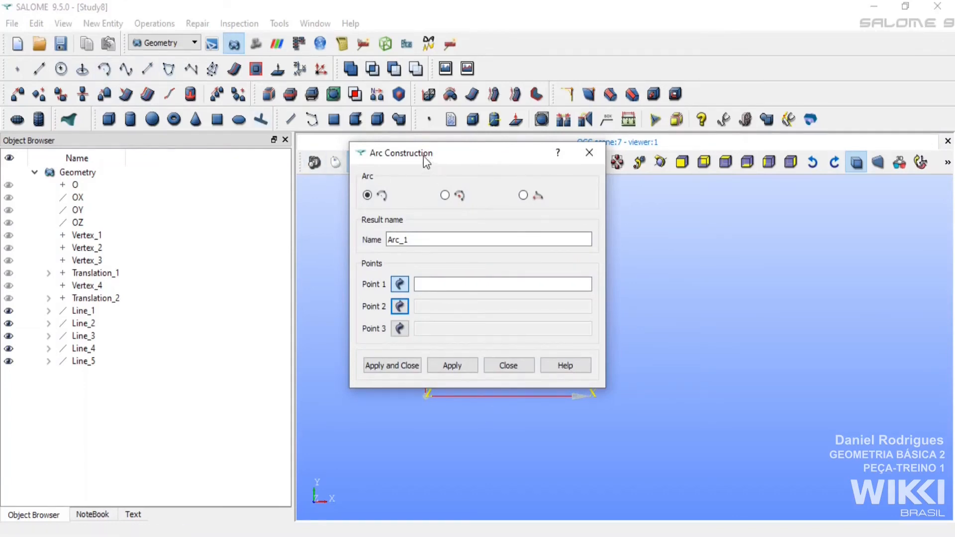
drag(423, 157, 186, 129)
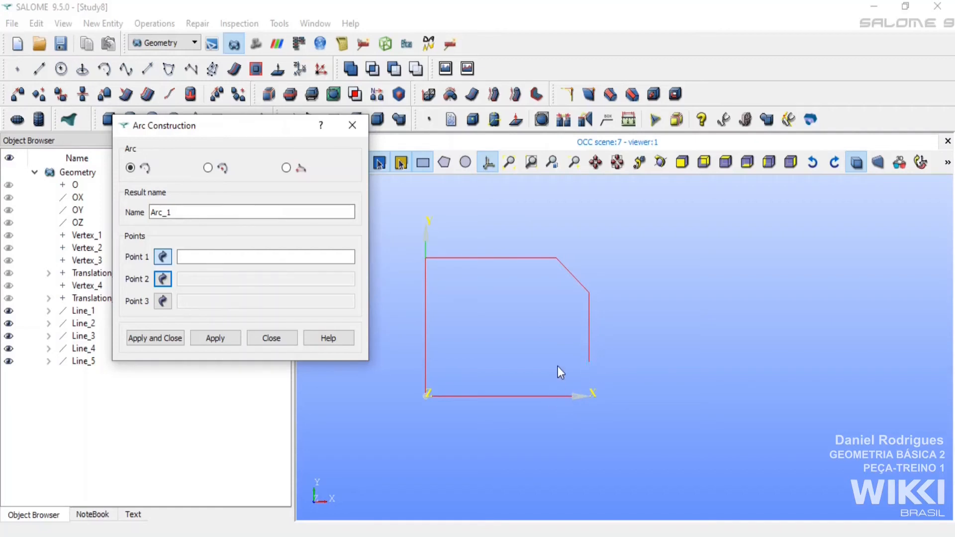
click(207, 168)
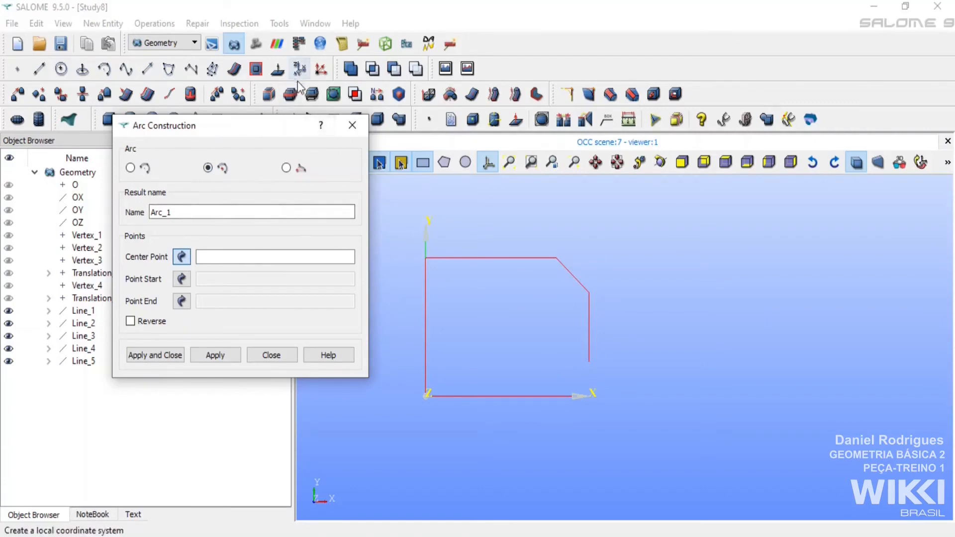
click(352, 125)
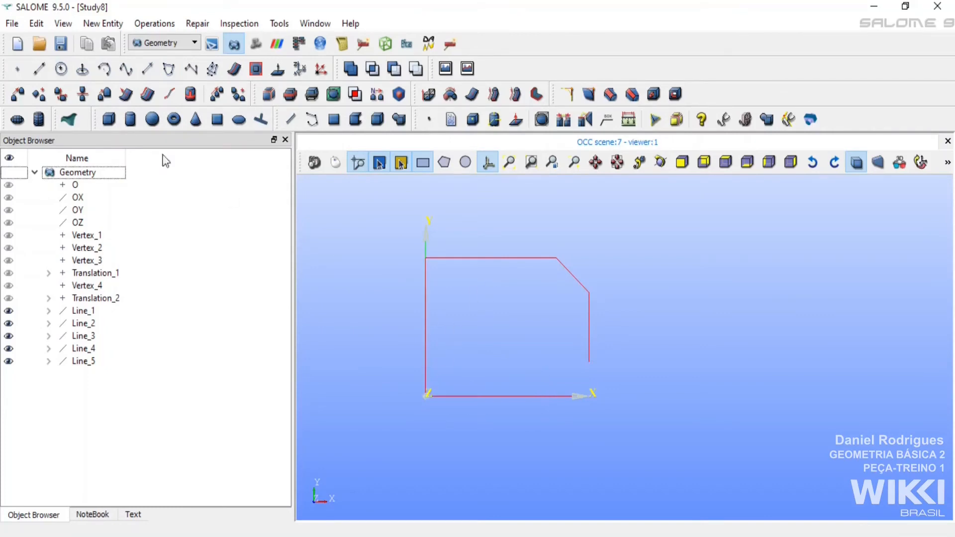
Step: Create a point at X 80, Y 20, Z 0 as the centre for the corner arc
click(17, 70)
drag(440, 158, 200, 111)
double_click(163, 241)
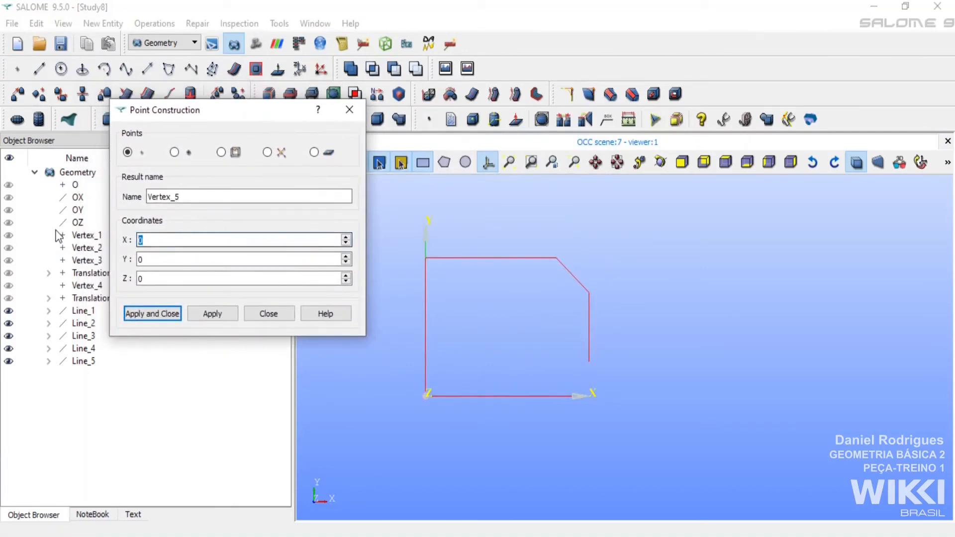
text(80)
double_click(186, 259)
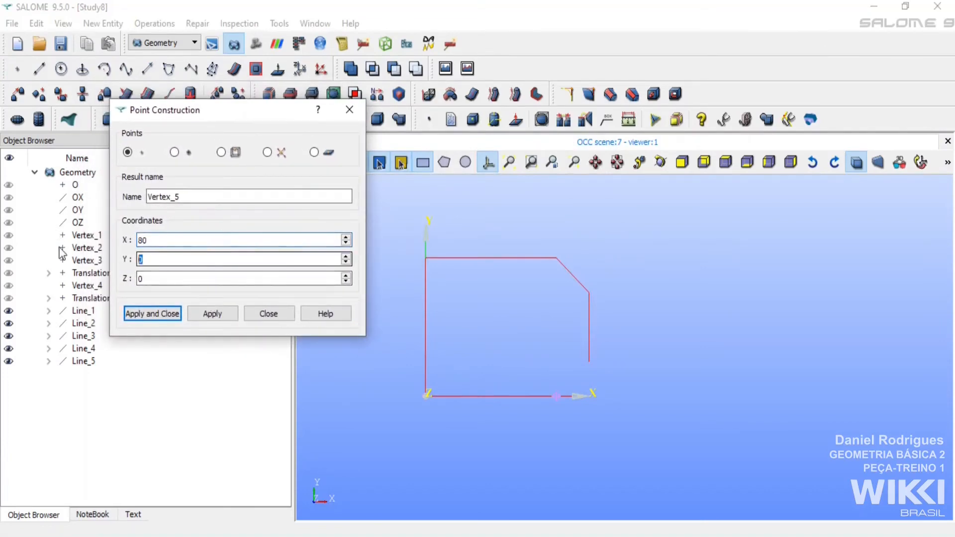
text(20)
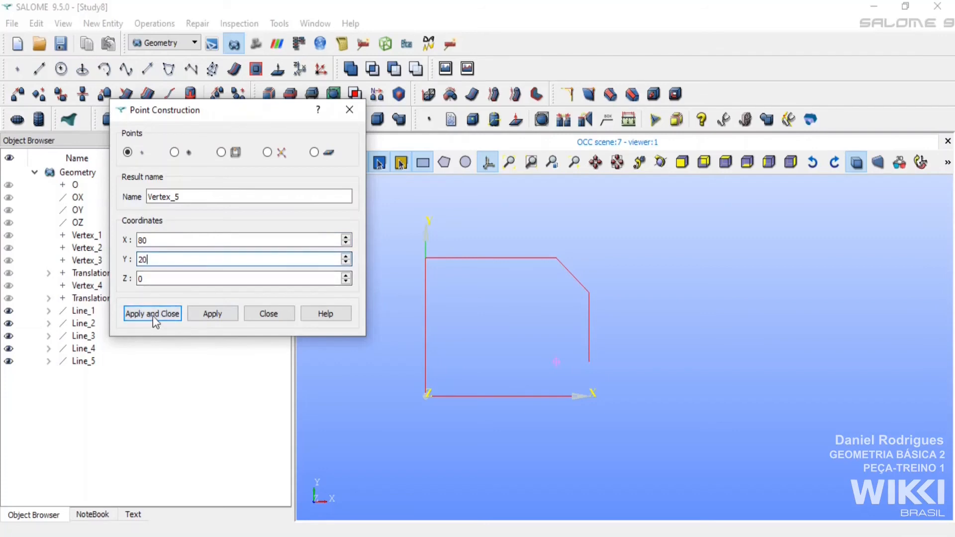
click(152, 314)
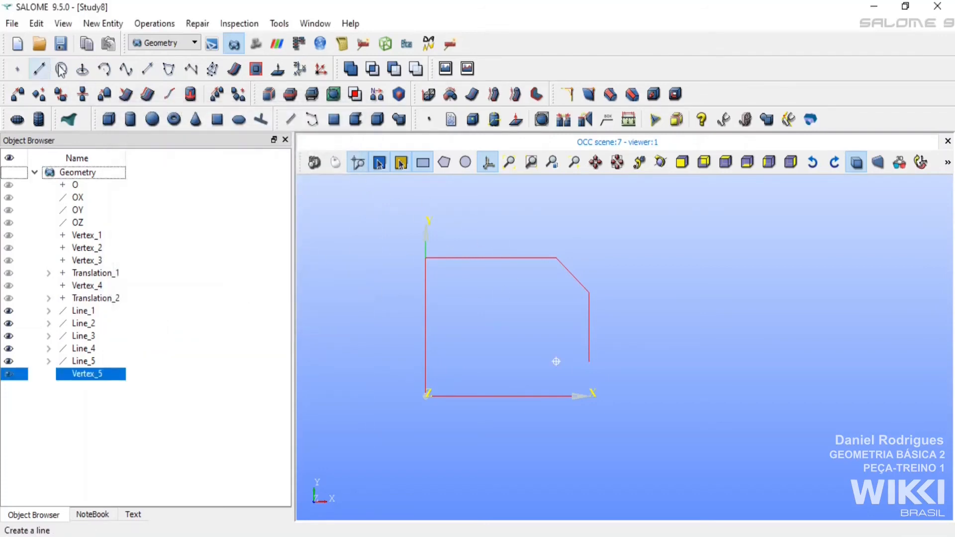
Step: Create an arc centred on Vertex_5 from the lower end of Line_5 to the end of Line_1 on the X axis
click(104, 69)
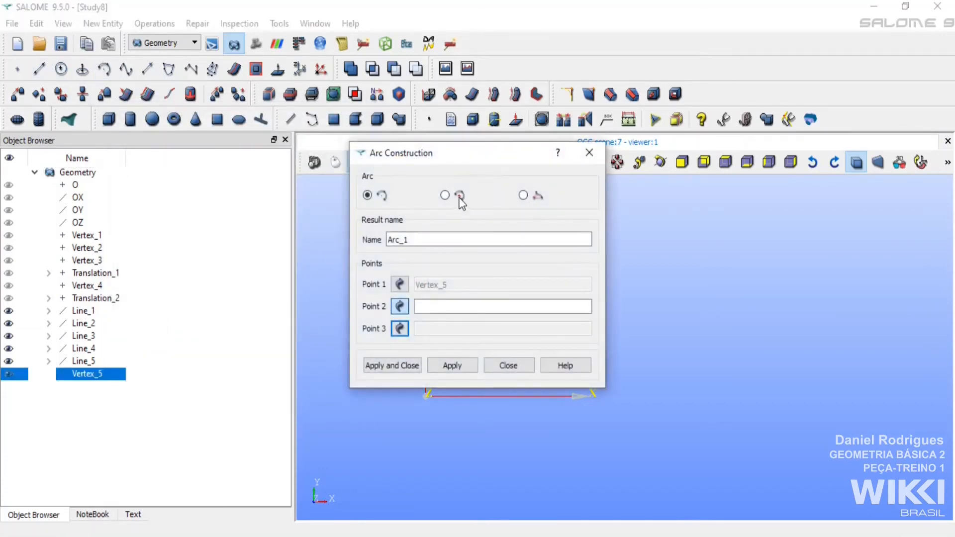
click(446, 195)
drag(480, 155, 280, 122)
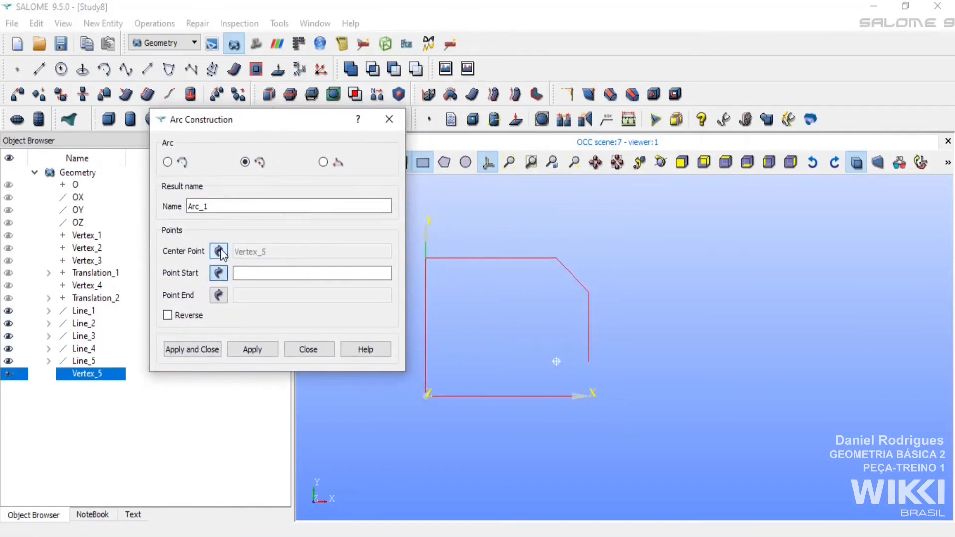
click(590, 360)
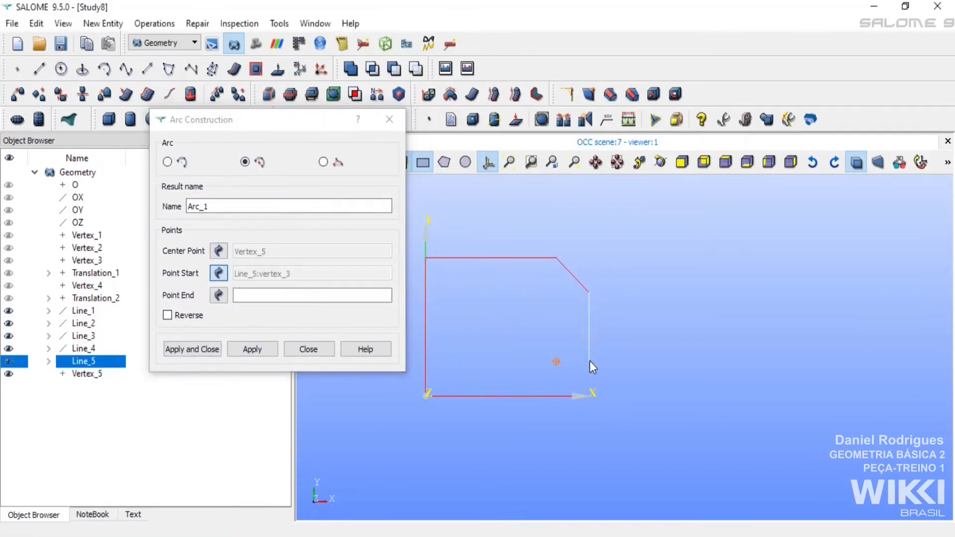
click(557, 397)
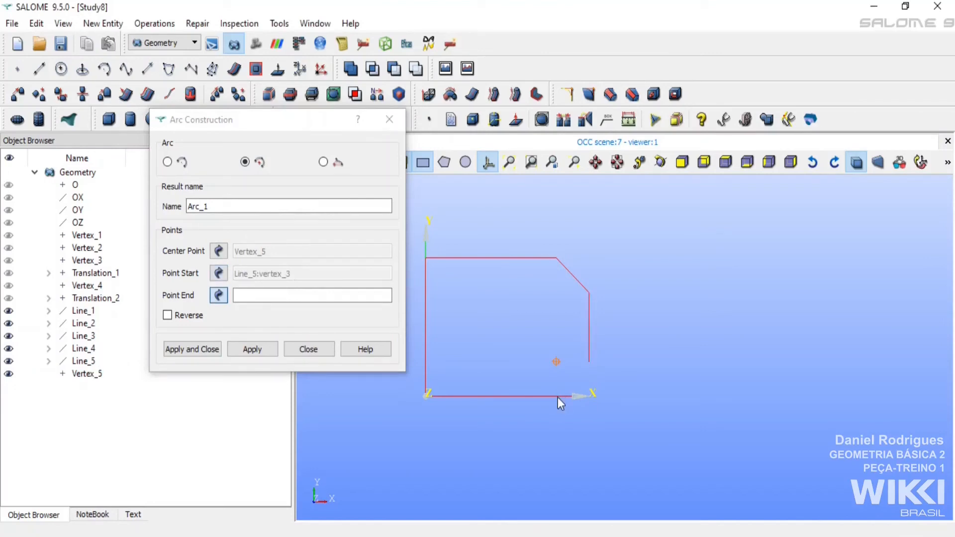
click(556, 398)
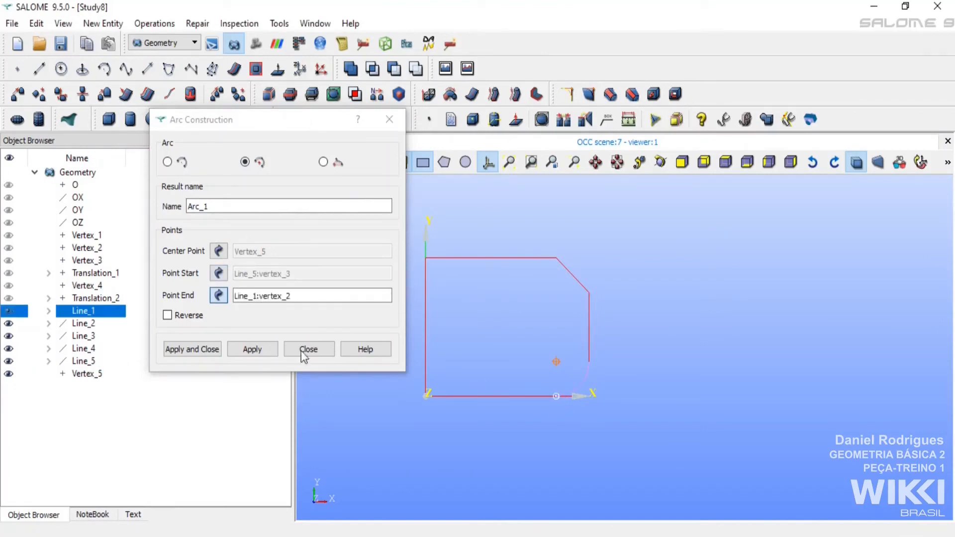
click(194, 349)
click(618, 351)
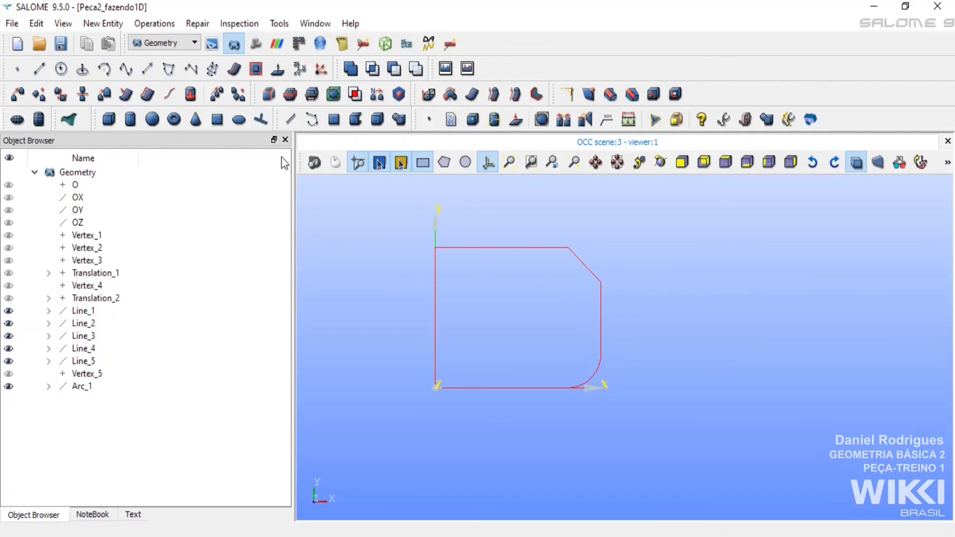
Step: Start a wire from edges and pick Line_2, Line_3, Line_4, Line_5, Arc_1 and Line_1 one by one as its objects
click(314, 120)
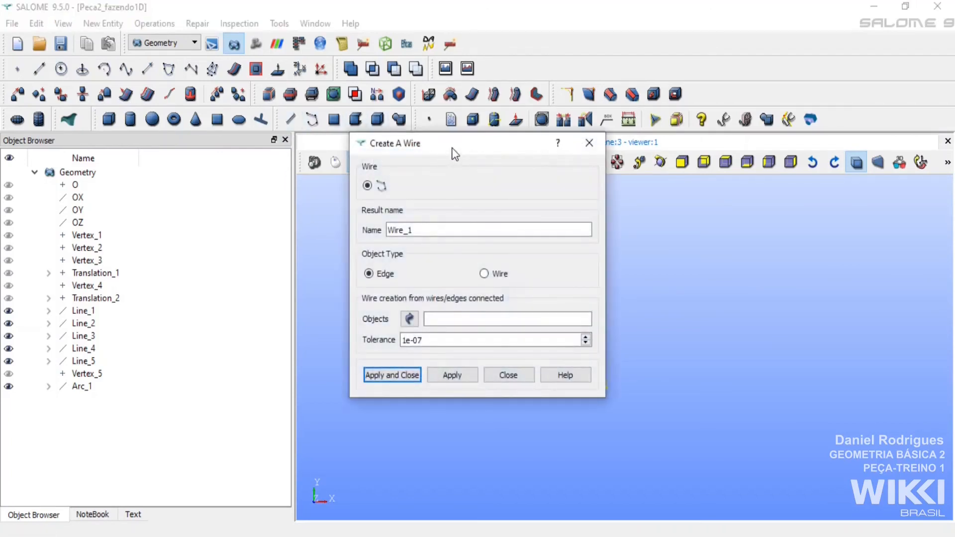
drag(452, 150, 226, 124)
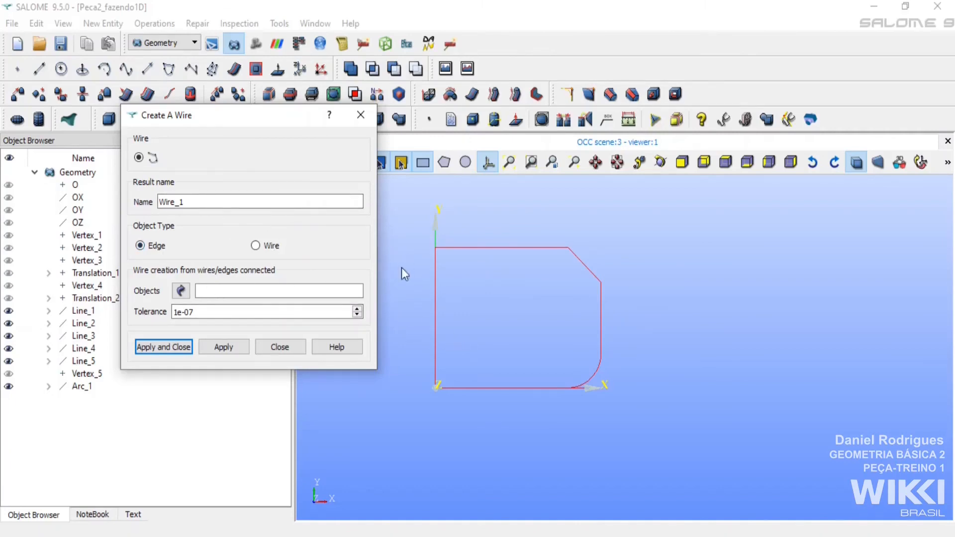
click(435, 279)
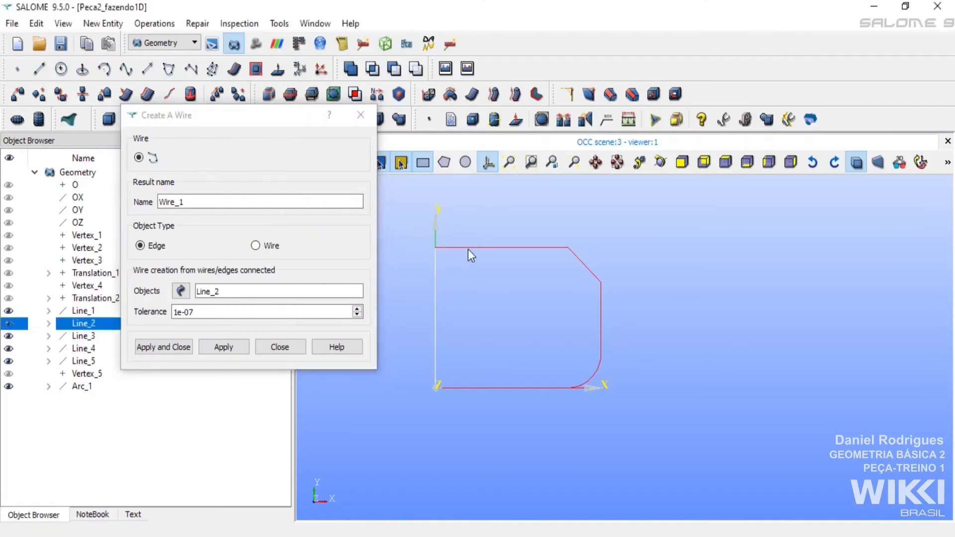
shift+click(548, 248)
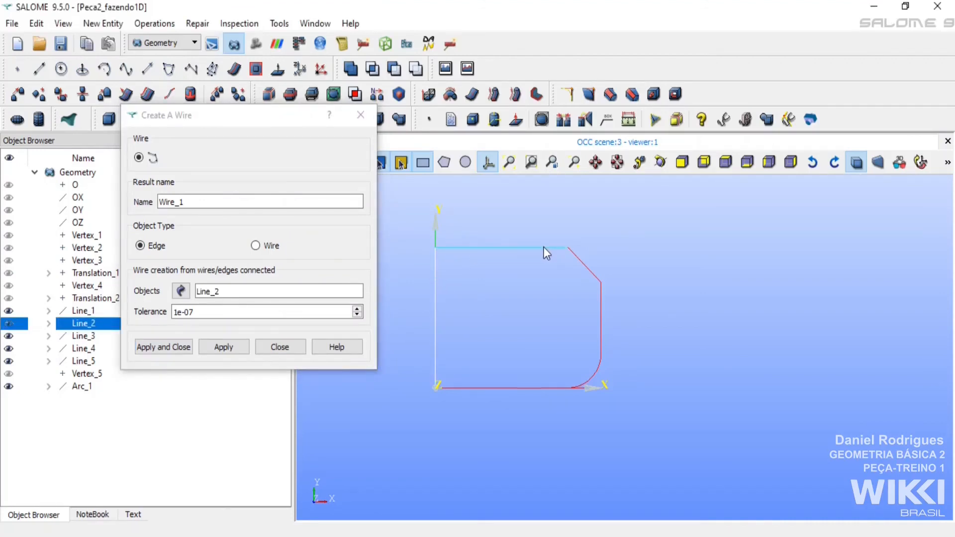
shift+click(576, 258)
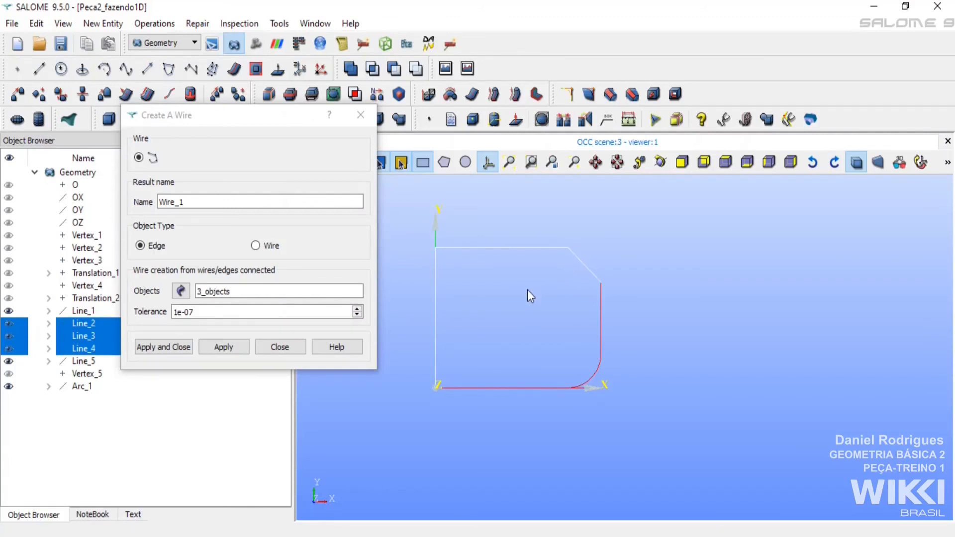
ctrl+click(81, 361)
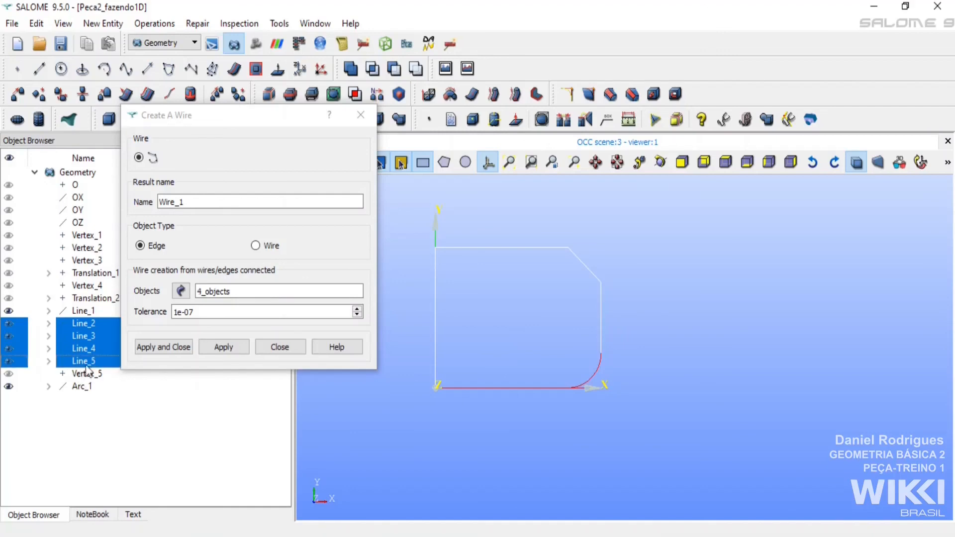
ctrl+click(82, 389)
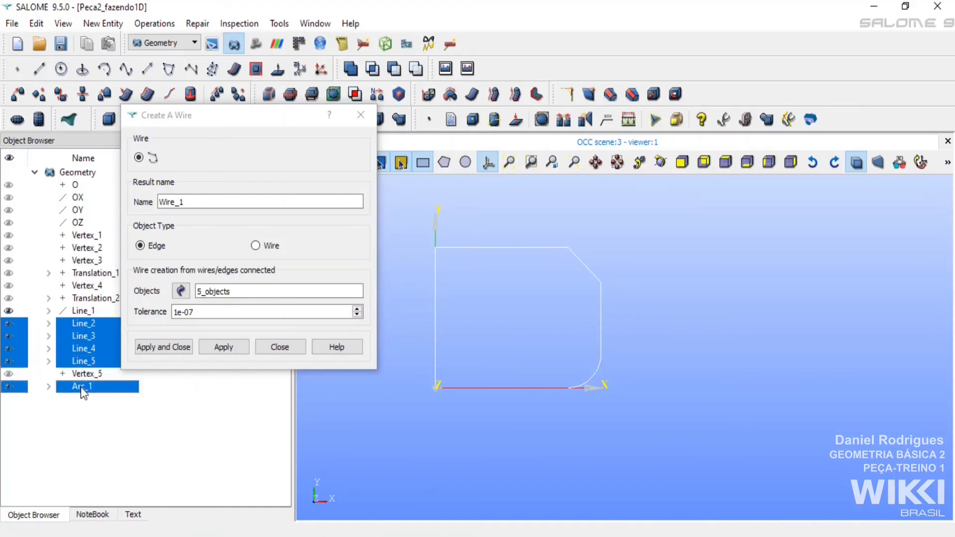
ctrl+click(74, 311)
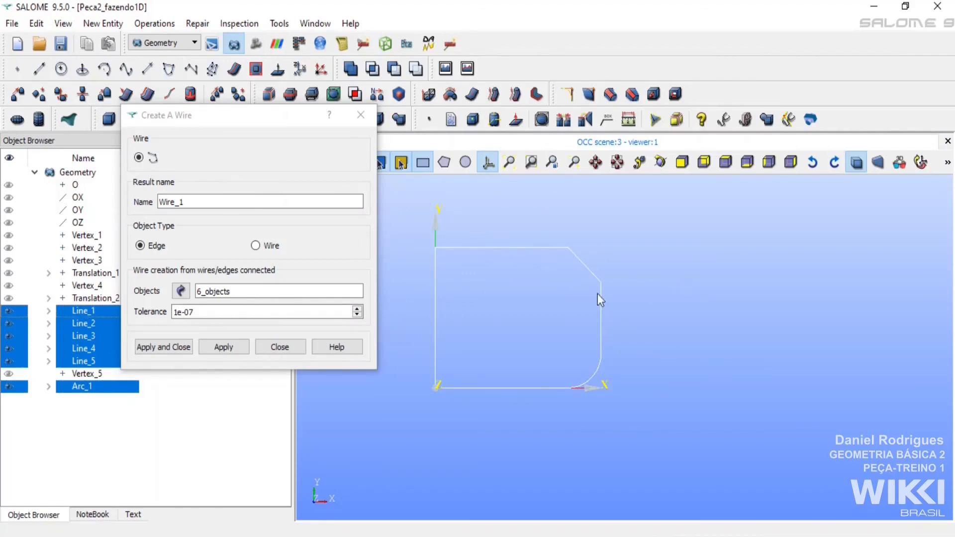
Step: Clear the picked edges, reselect the whole contour with a selection rectangle, and create the wire with tolerance 1e-07
click(593, 432)
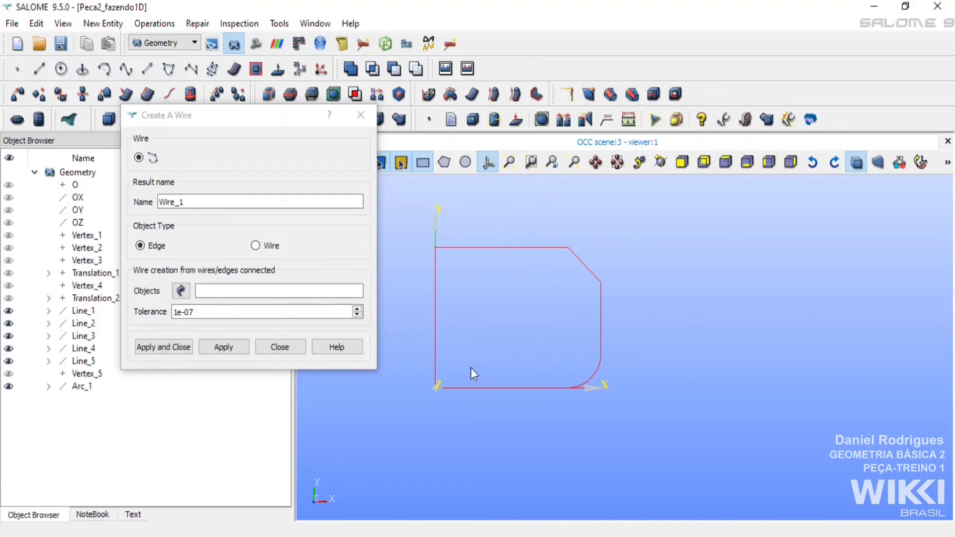
mouse_move(663, 434)
mouse_down()
mouse_move(412, 213)
mouse_move(409, 224)
mouse_up()
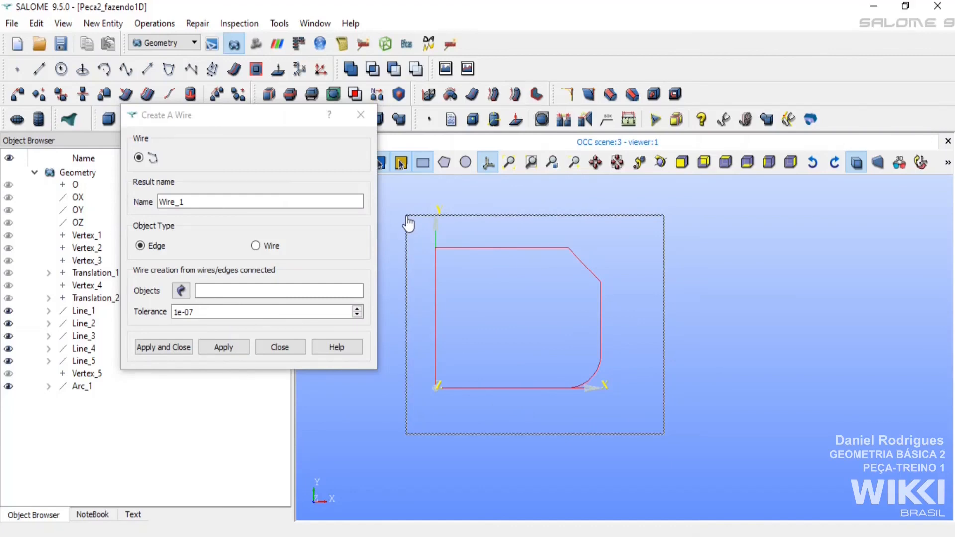
drag(408, 224, 409, 222)
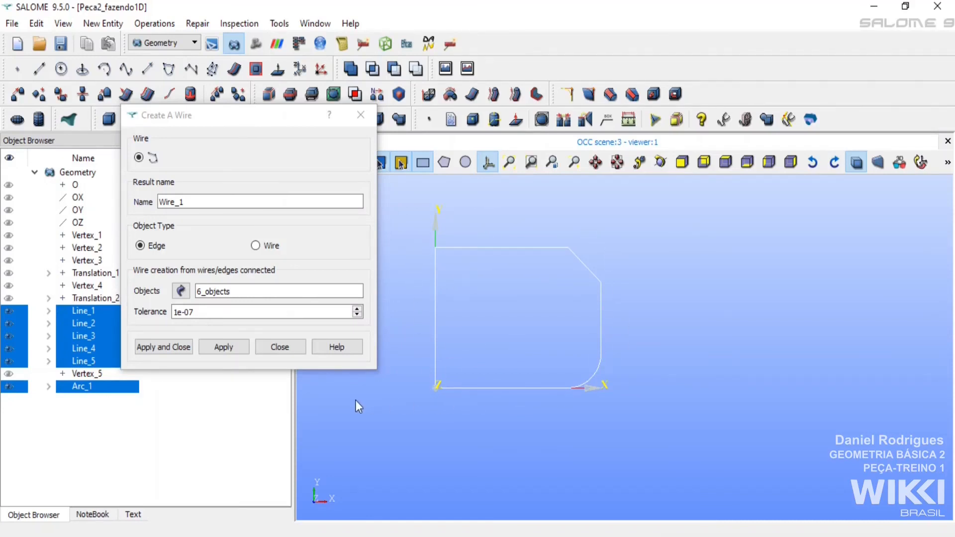
click(170, 348)
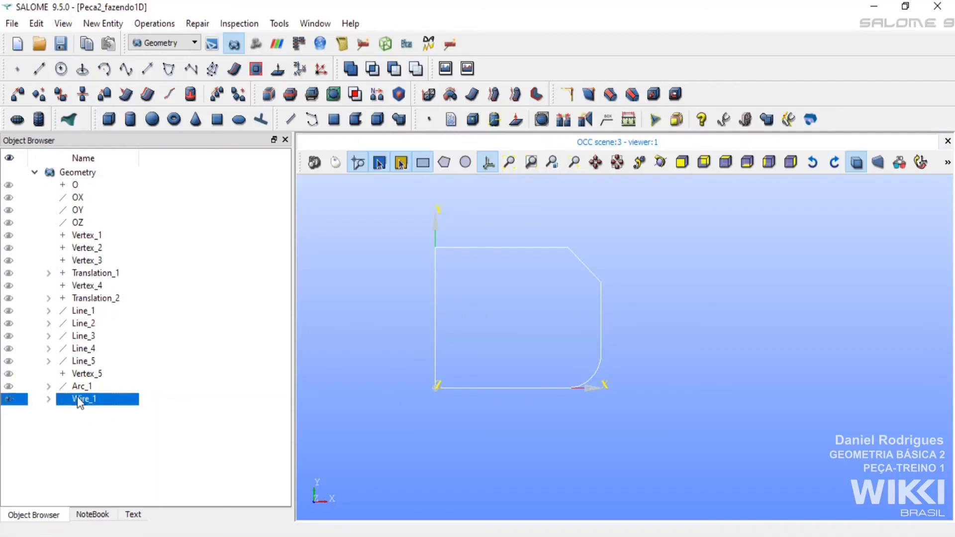
Step: Hide and show the new wire repeatedly to check that the contour acts as one object
click(8, 399)
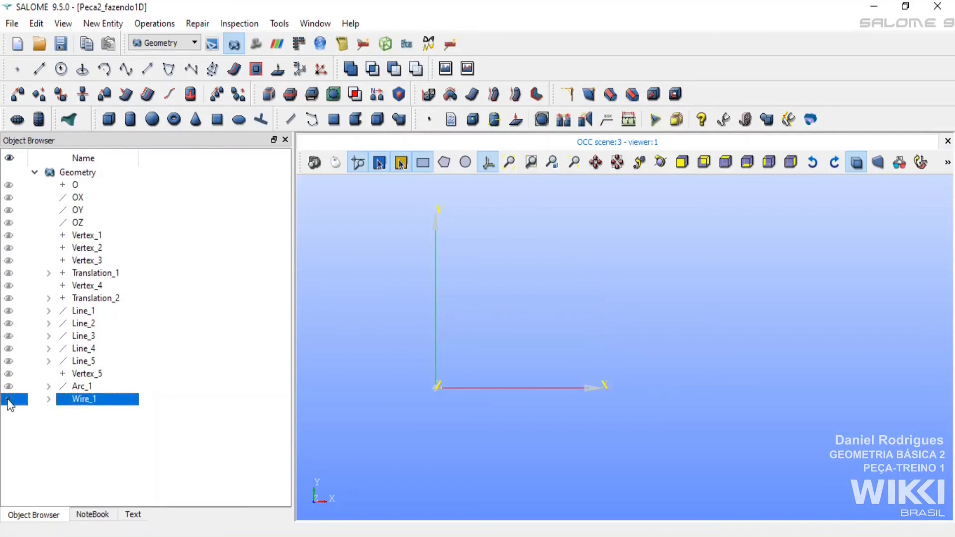
click(8, 399)
click(8, 400)
click(9, 399)
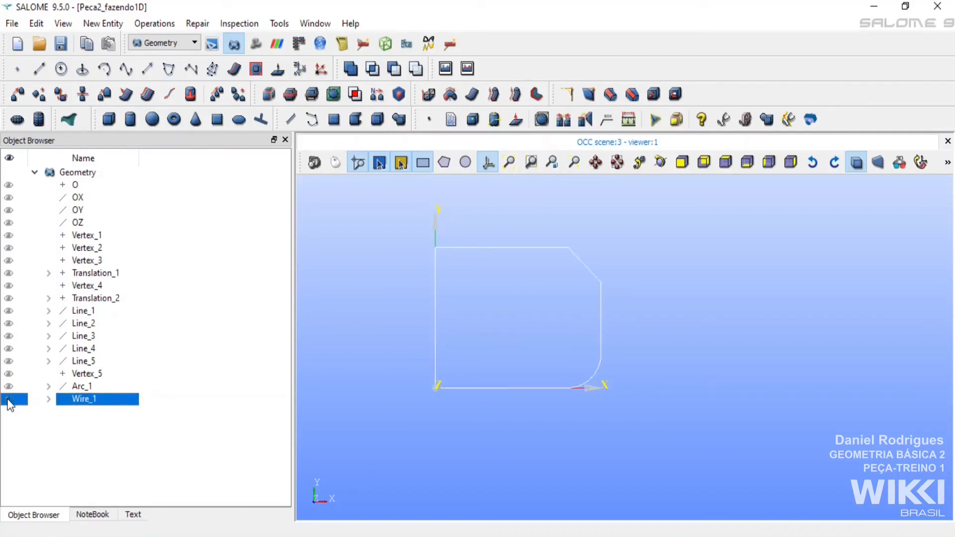